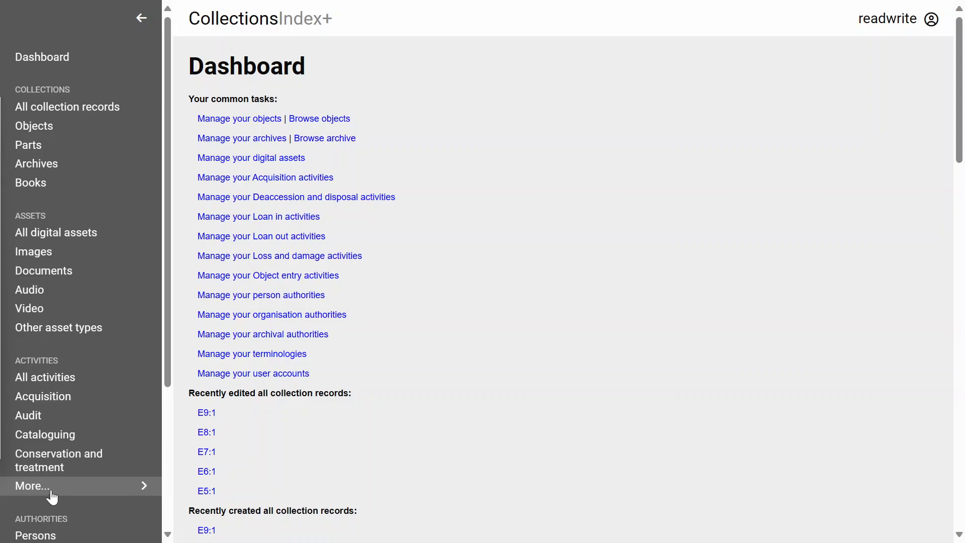
# Step: Start a new object entry workflow from the Object entry activities
pyautogui.click(22, 490)
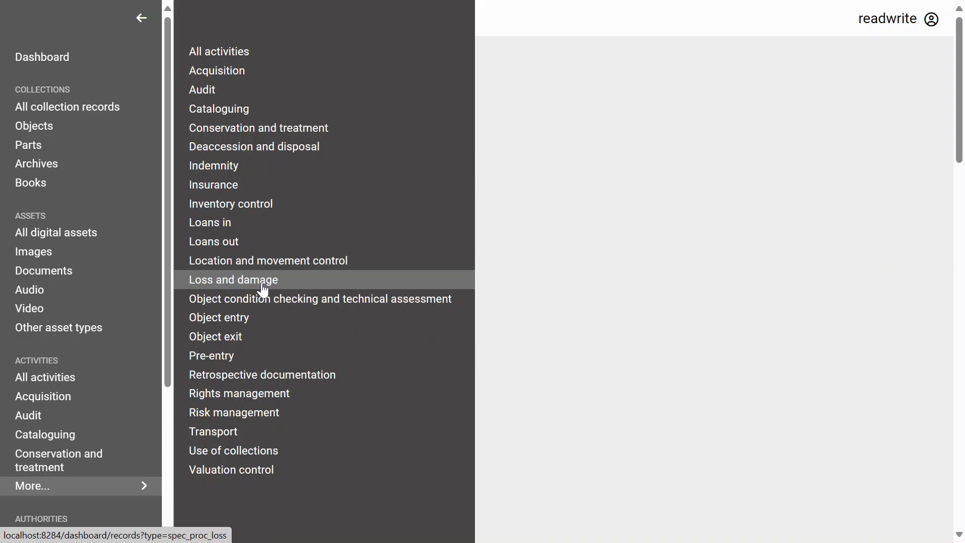
pyautogui.click(226, 321)
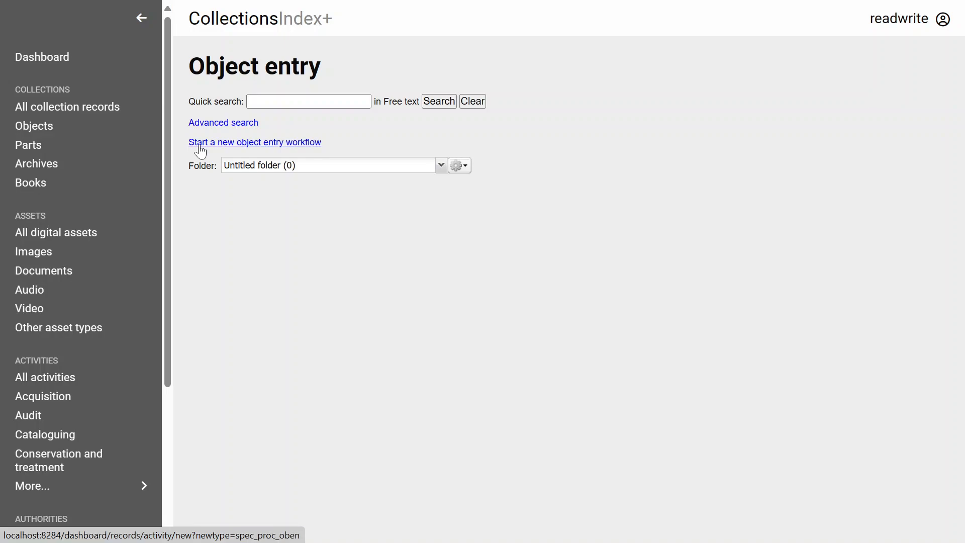
pyautogui.click(229, 144)
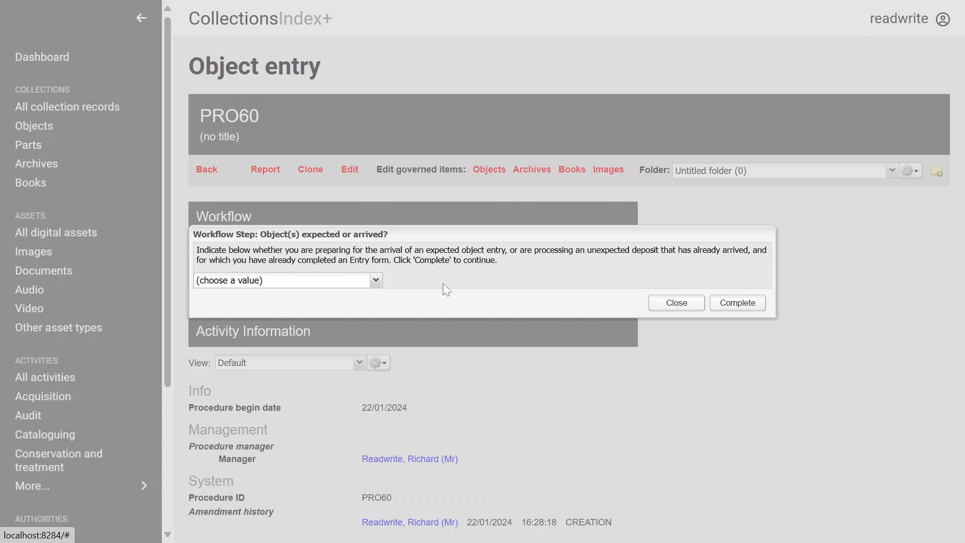
# Step: Answer the expected-or-arrived workflow question with "object(s) expected" and complete that step
pyautogui.click(376, 280)
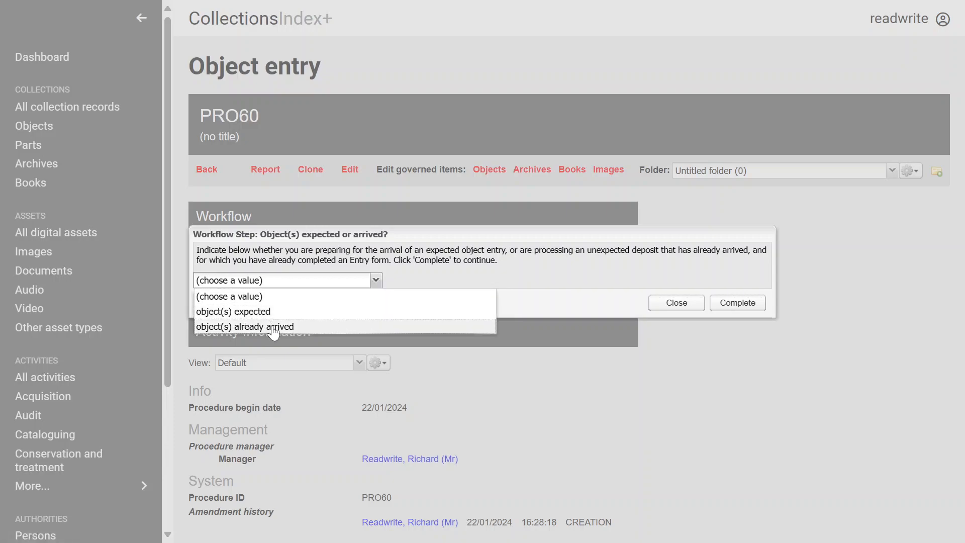
pyautogui.click(254, 313)
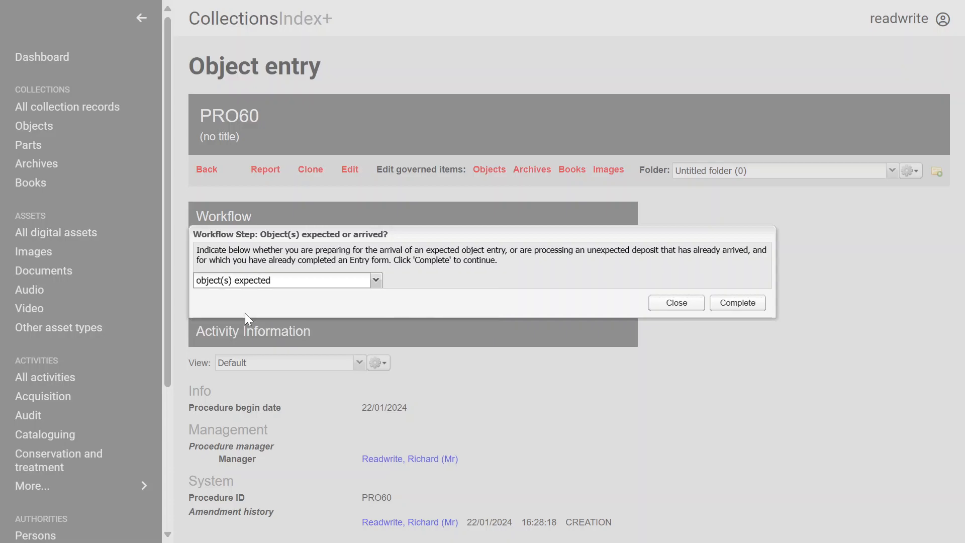
pyautogui.click(739, 308)
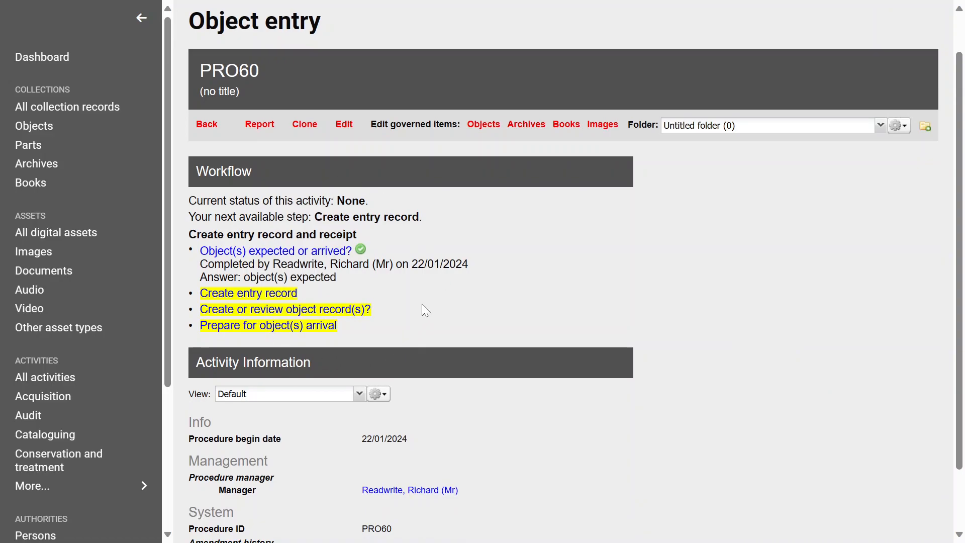
# Step: Open the Create entry record workflow step and generate a new entry number for it
pyautogui.scroll(-1, 425, 310)
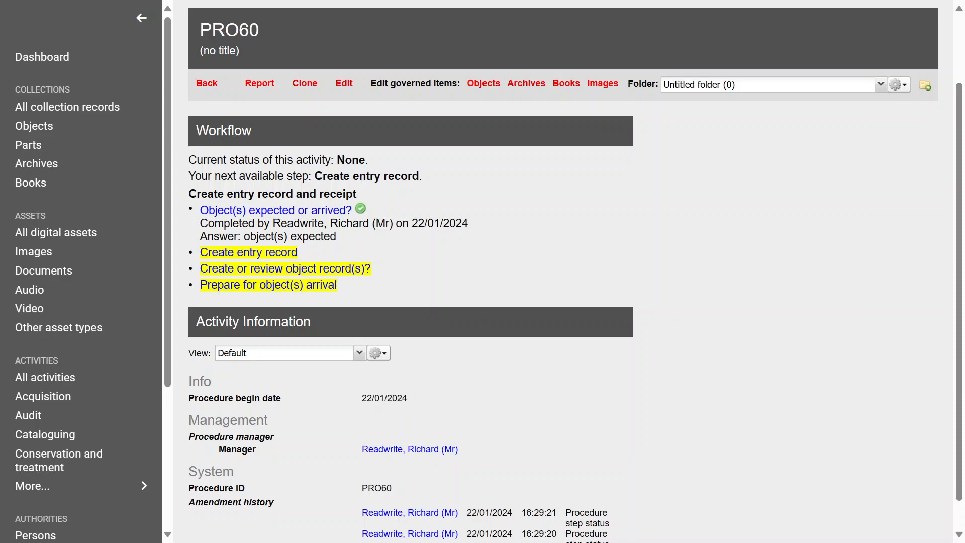
pyautogui.scroll(-1, 506, 279)
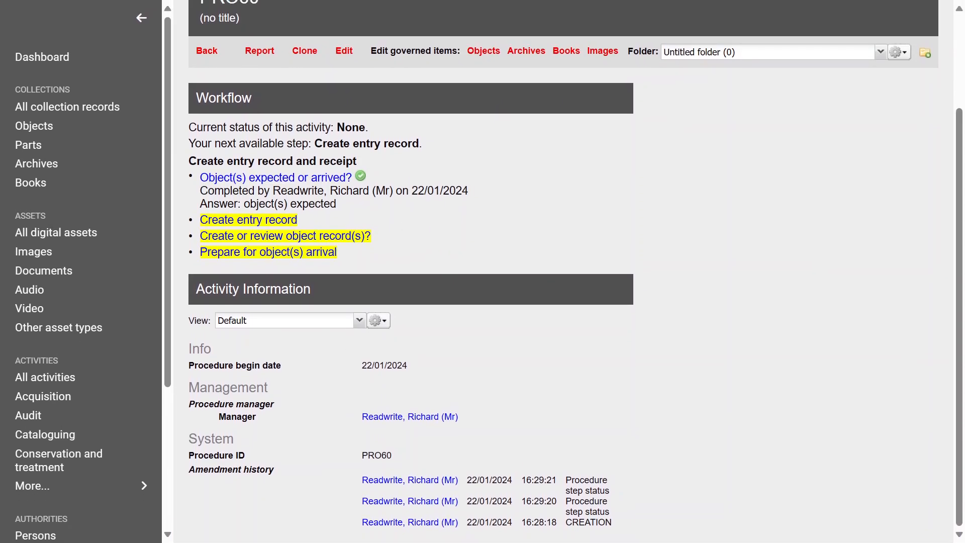
pyautogui.click(233, 222)
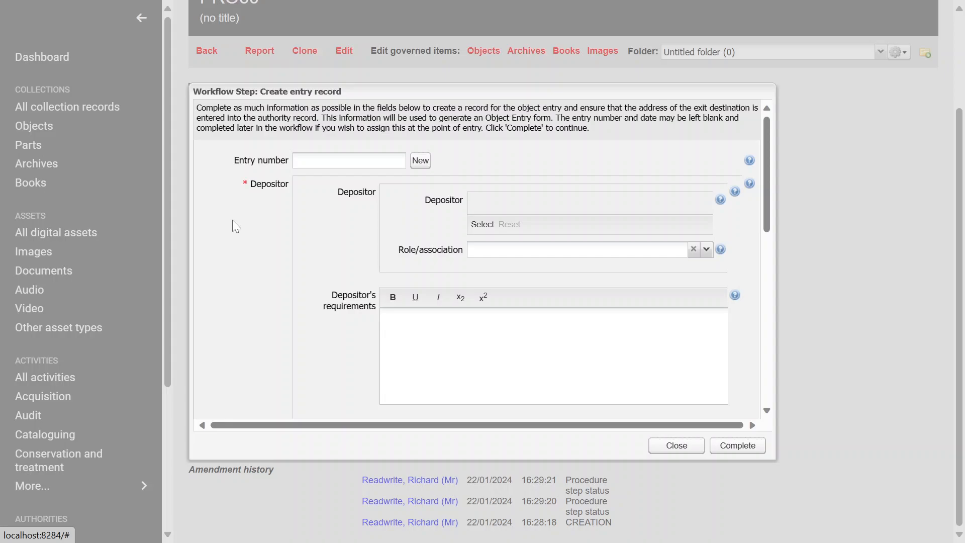
pyautogui.scroll(-10, 512, 196)
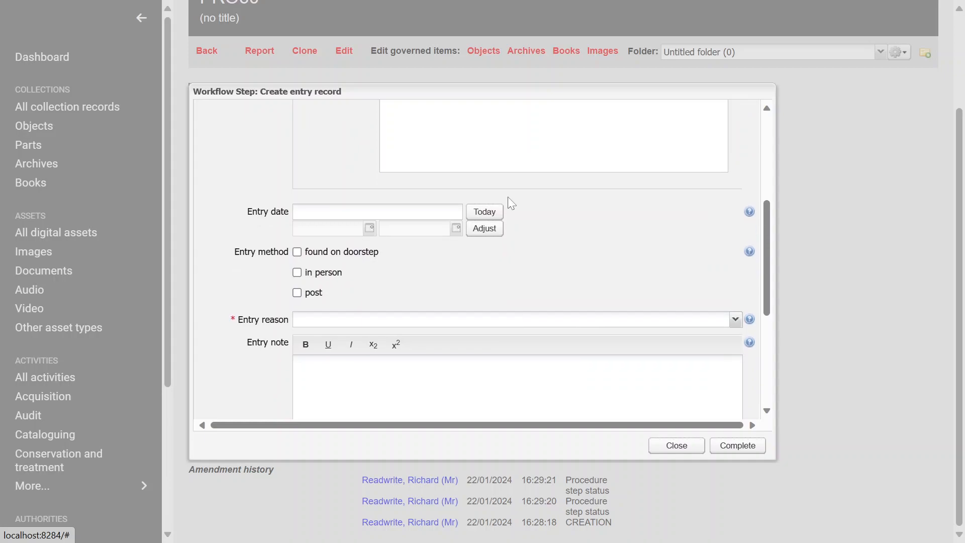
pyautogui.scroll(-3, 511, 203)
pyautogui.scroll(15, 508, 203)
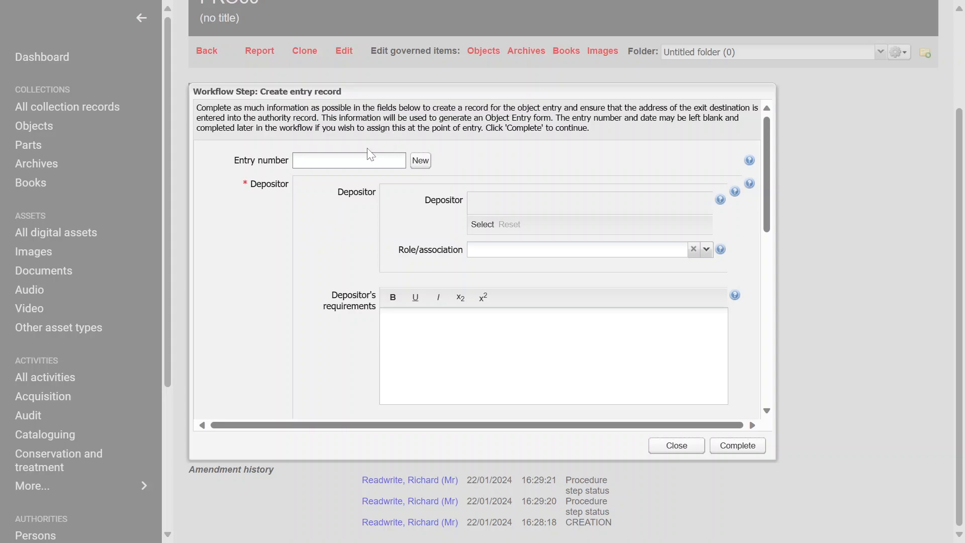
pyautogui.click(422, 161)
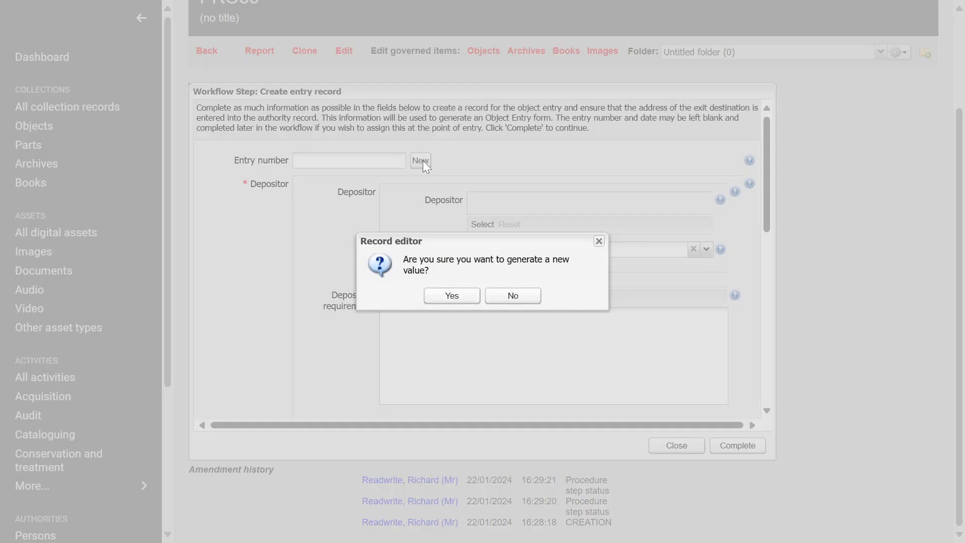
pyautogui.click(451, 297)
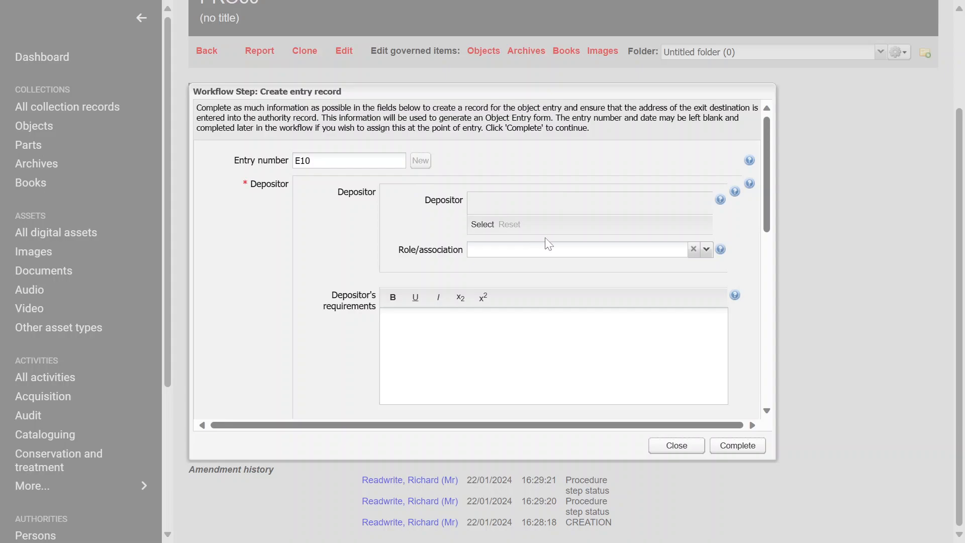
# Step: Search the authorities by the depositor's surname and assign the matching person as depositor
pyautogui.click(483, 224)
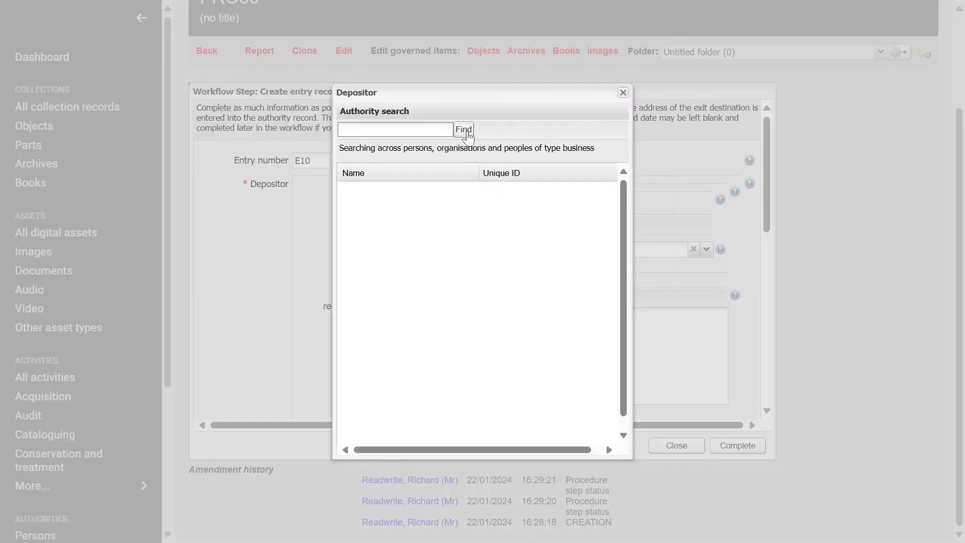
pyautogui.write('smith')
pyautogui.click(463, 130)
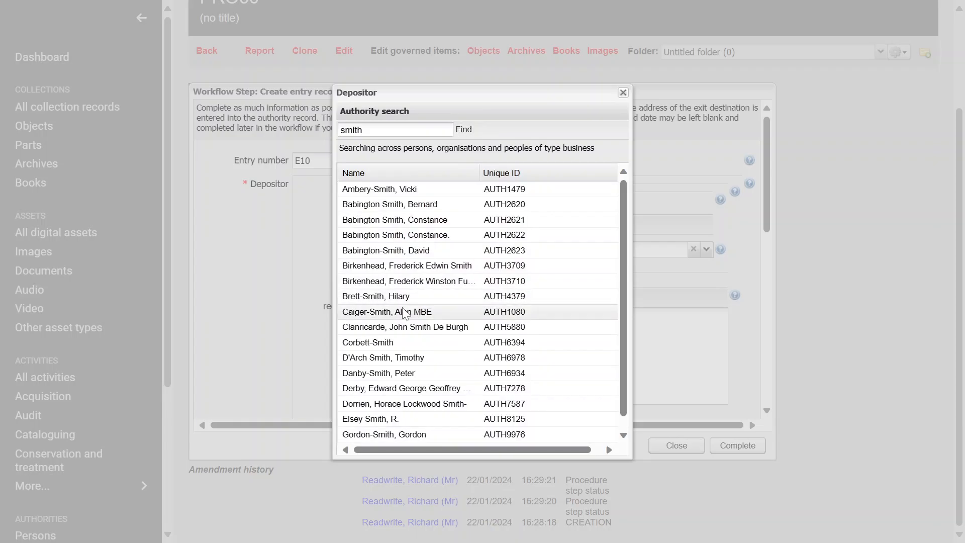
pyautogui.scroll(-10, 405, 314)
pyautogui.doubleClick(376, 332)
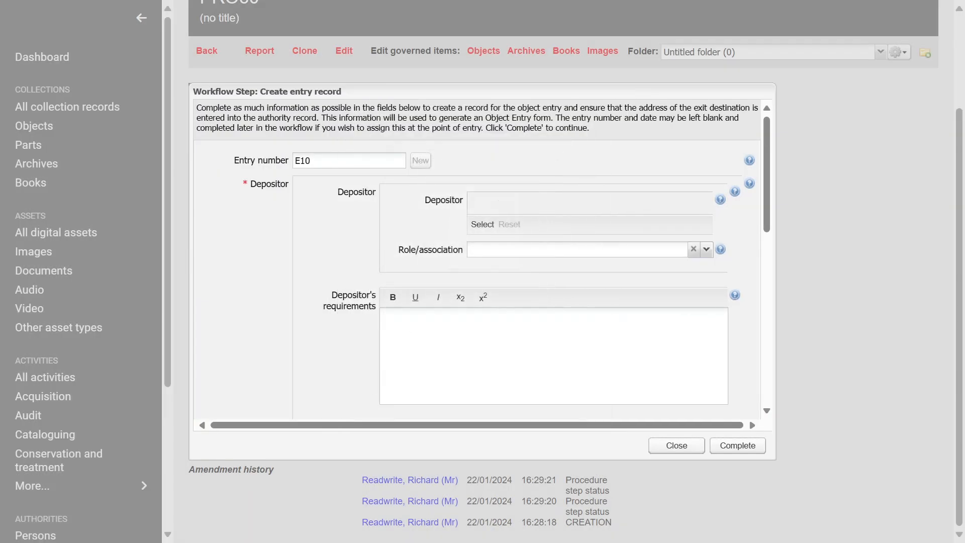
# Step: Set the entry date to today and the entry reason to "potential gift", and complete the entry record step
pyautogui.scroll(-5, 540, 314)
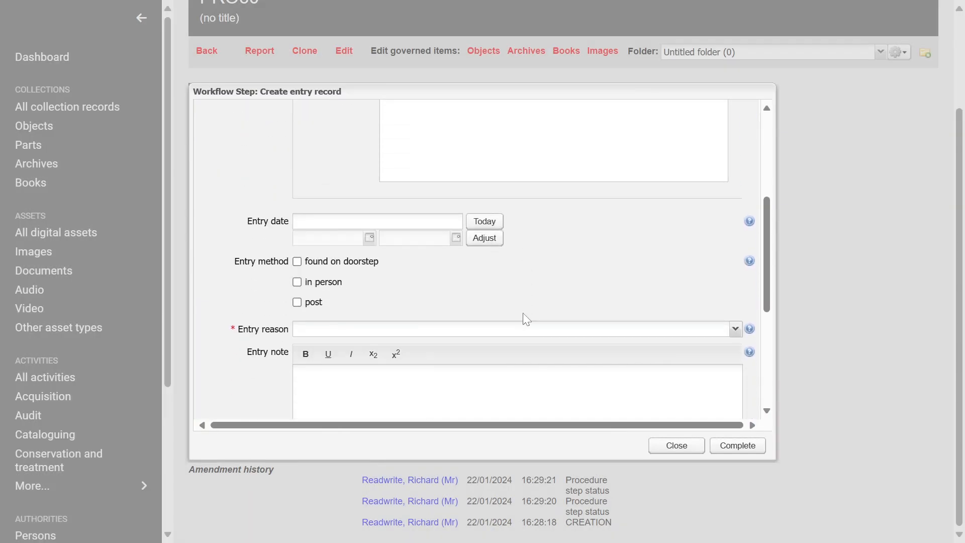
pyautogui.click(487, 240)
pyautogui.click(486, 224)
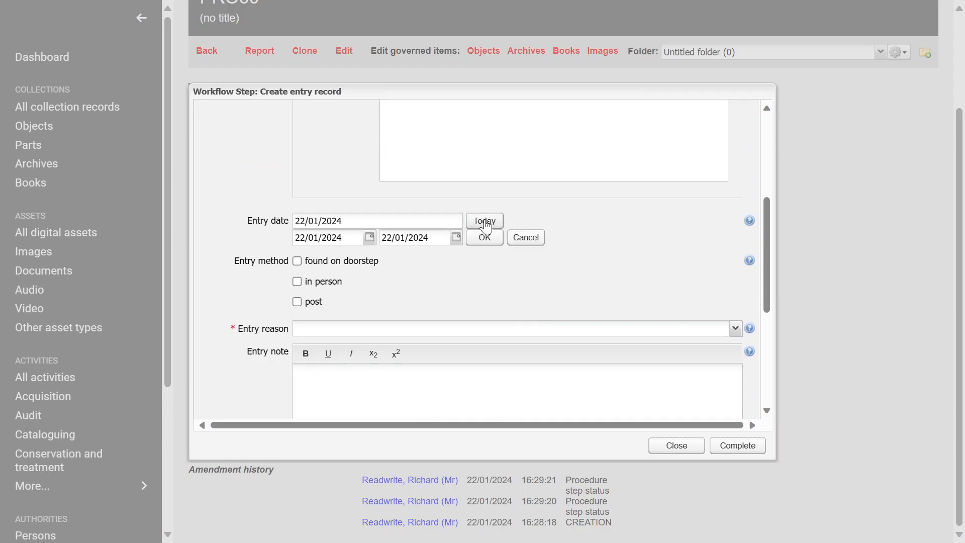
pyautogui.scroll(-3, 420, 314)
pyautogui.click(737, 168)
pyautogui.click(342, 179)
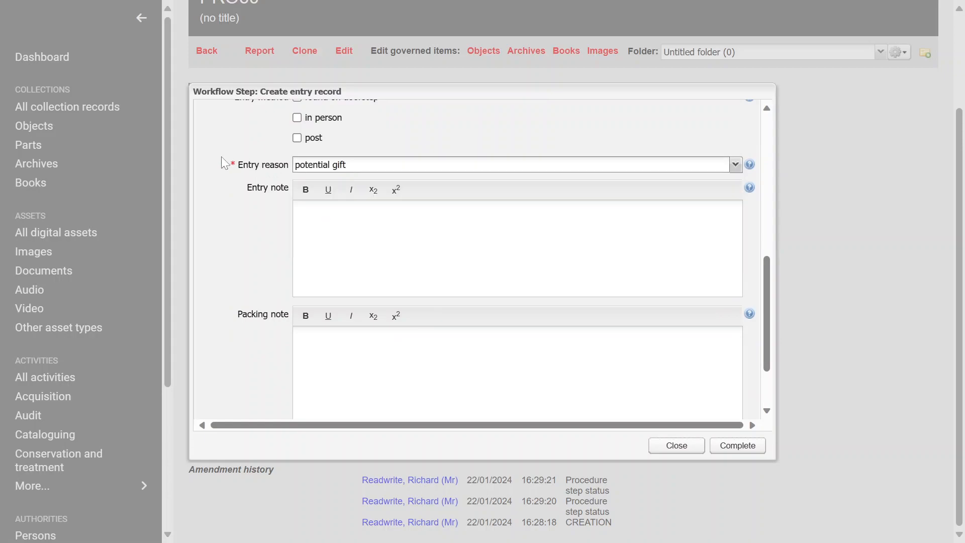
pyautogui.click(737, 446)
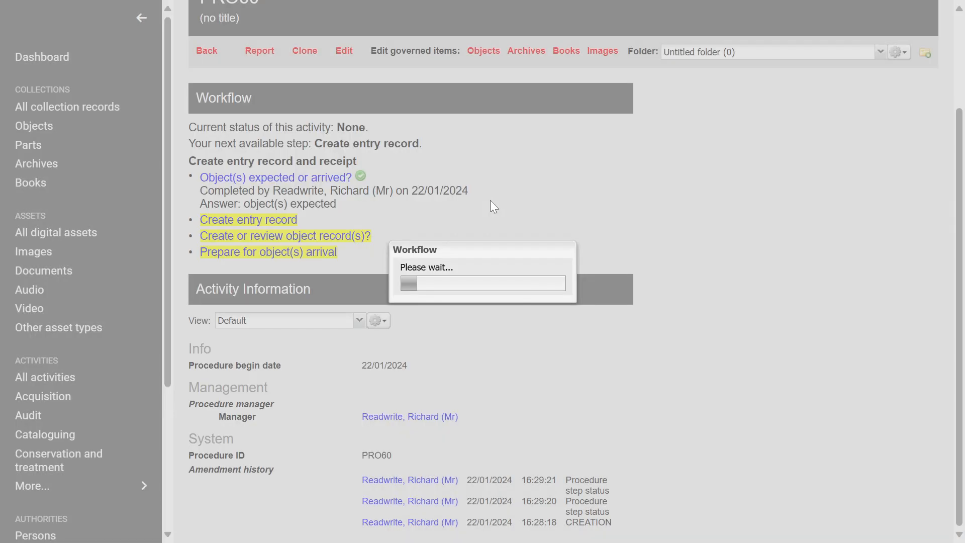
# Step: Answer the Create or review object record(s) step with "create new object record(s)" and complete it
pyautogui.scroll(-3, 443, 274)
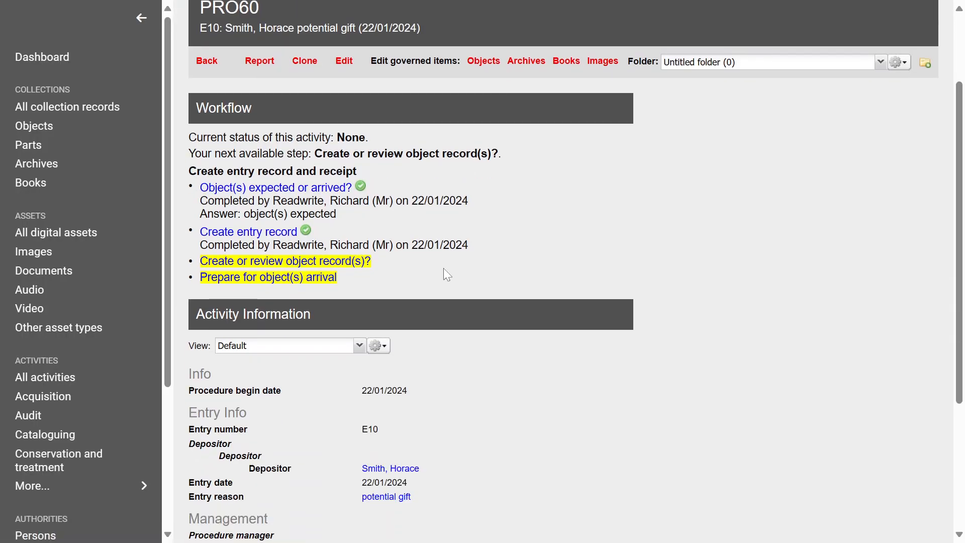
pyautogui.click(301, 263)
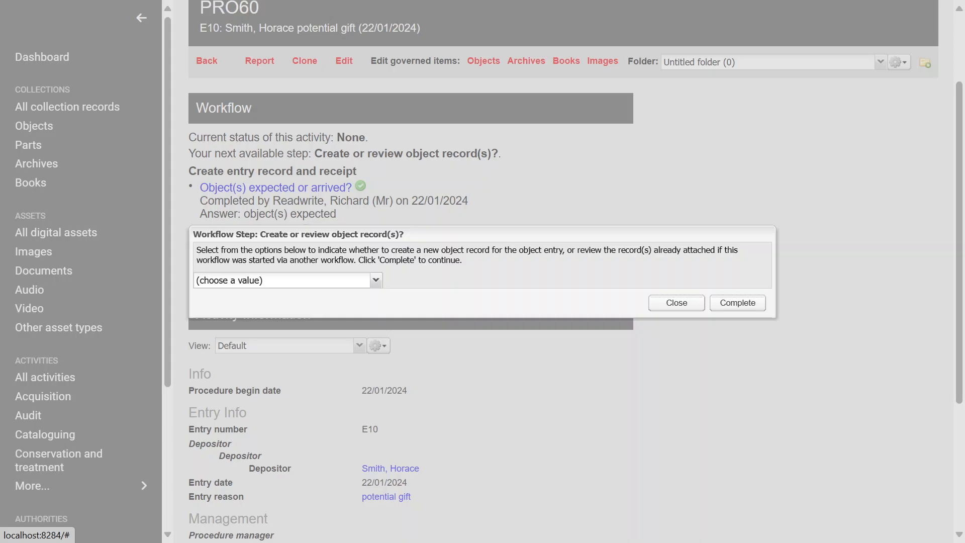
pyautogui.click(373, 284)
pyautogui.click(257, 311)
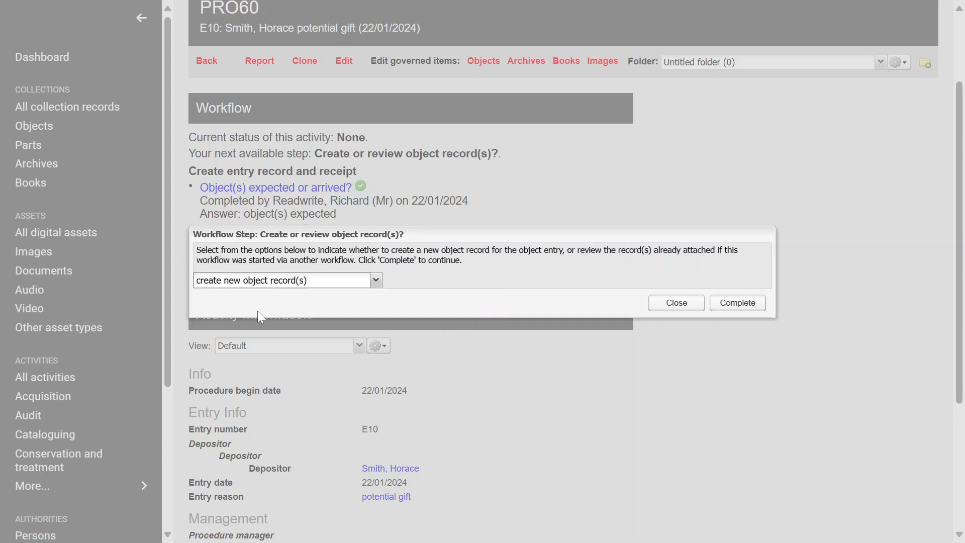
pyautogui.click(737, 303)
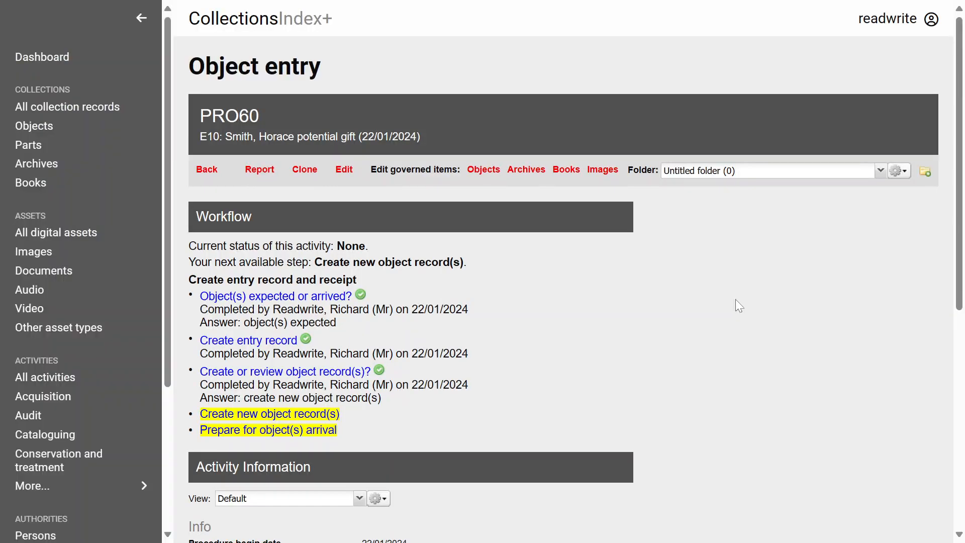
# Step: Add a record in the Create new object record(s) step with Furniture as its responsible department
pyautogui.scroll(-2, 435, 390)
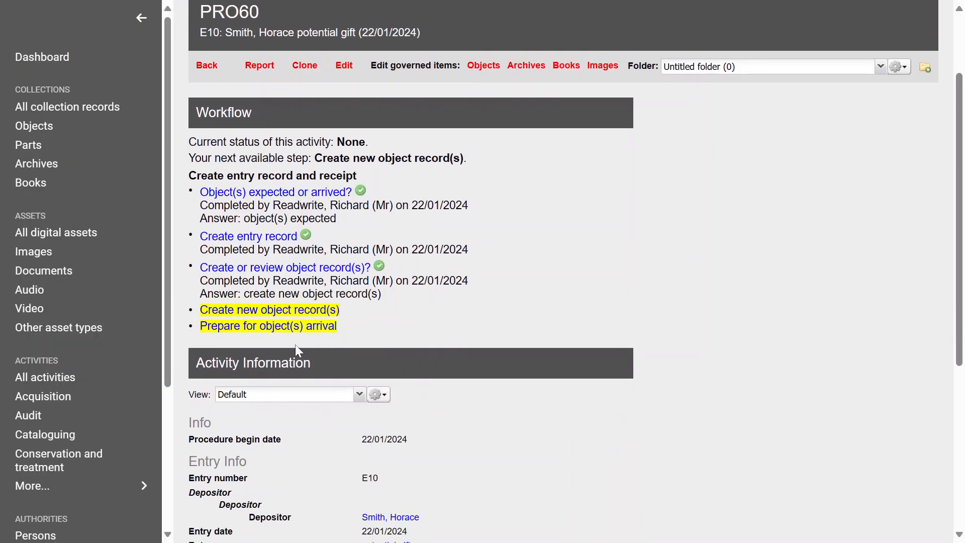
pyautogui.click(218, 312)
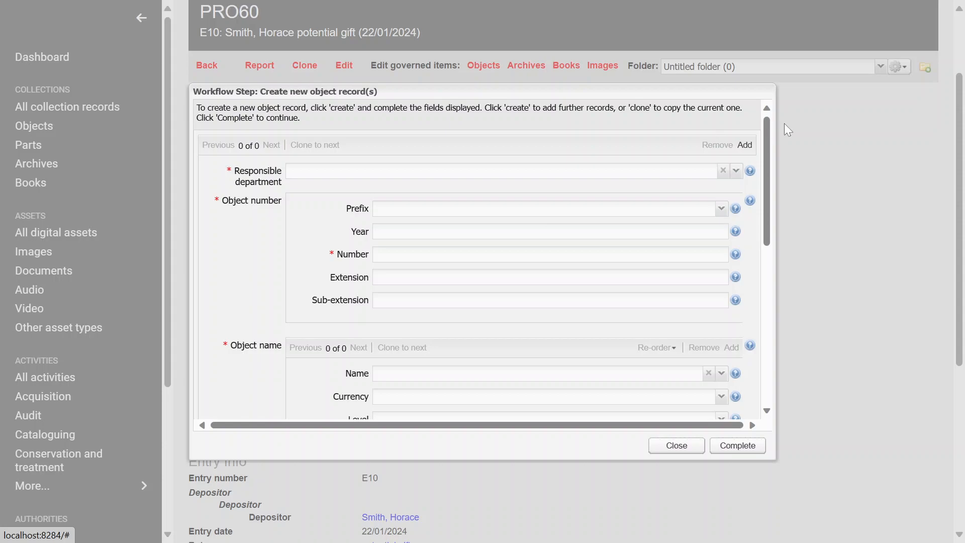
pyautogui.click(744, 146)
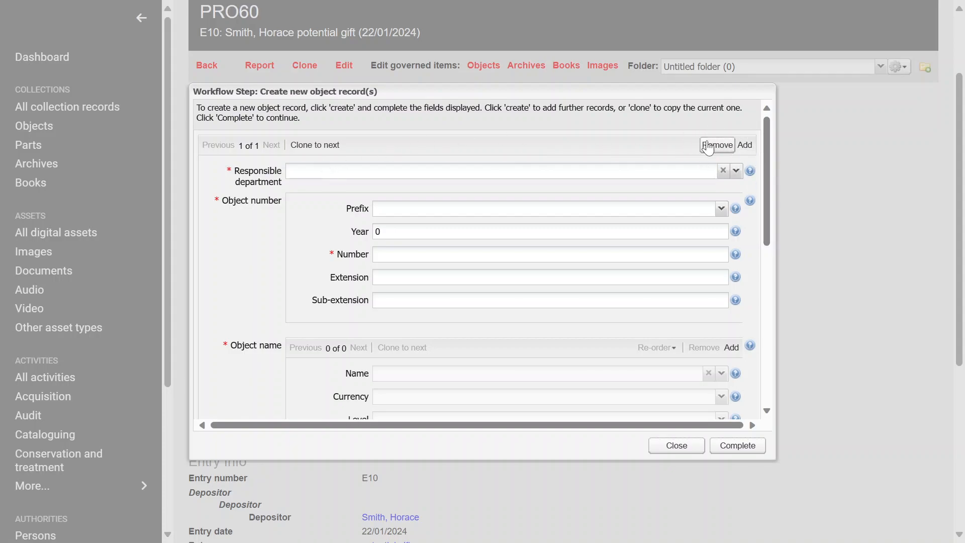
pyautogui.click(737, 170)
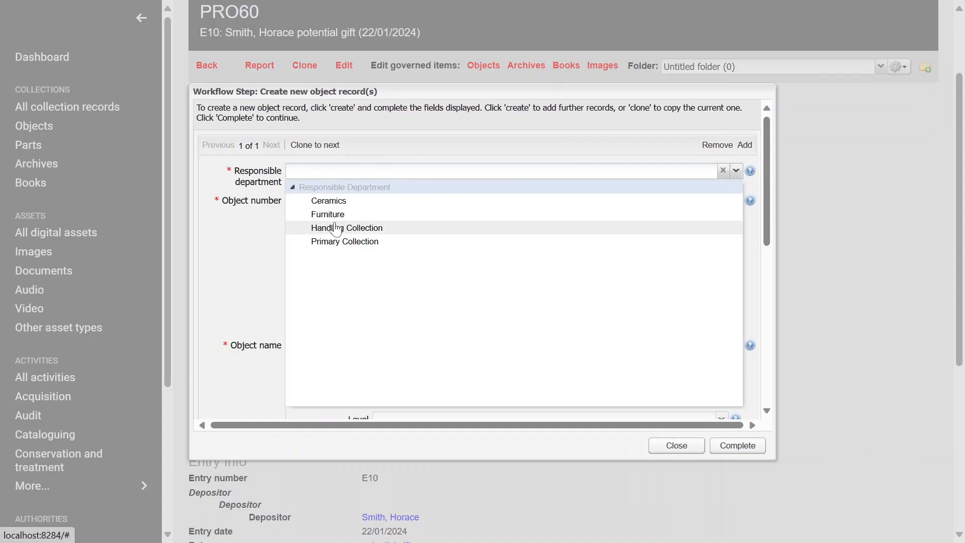
pyautogui.click(328, 214)
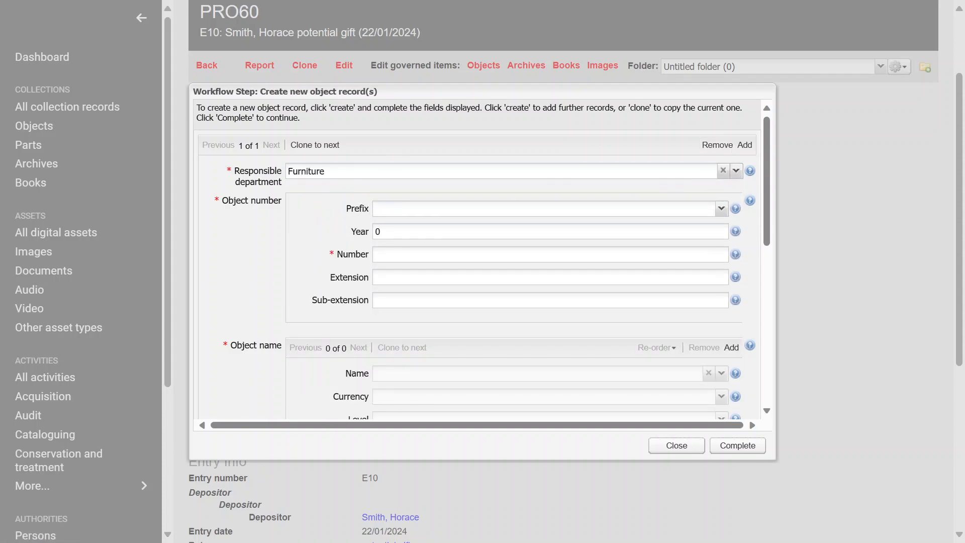
# Step: Clear the object number's year and set its number to E10.1
pyautogui.click(385, 232)
pyautogui.press('BackSpace')
pyautogui.press('Tab')
pyautogui.write('E10.1')
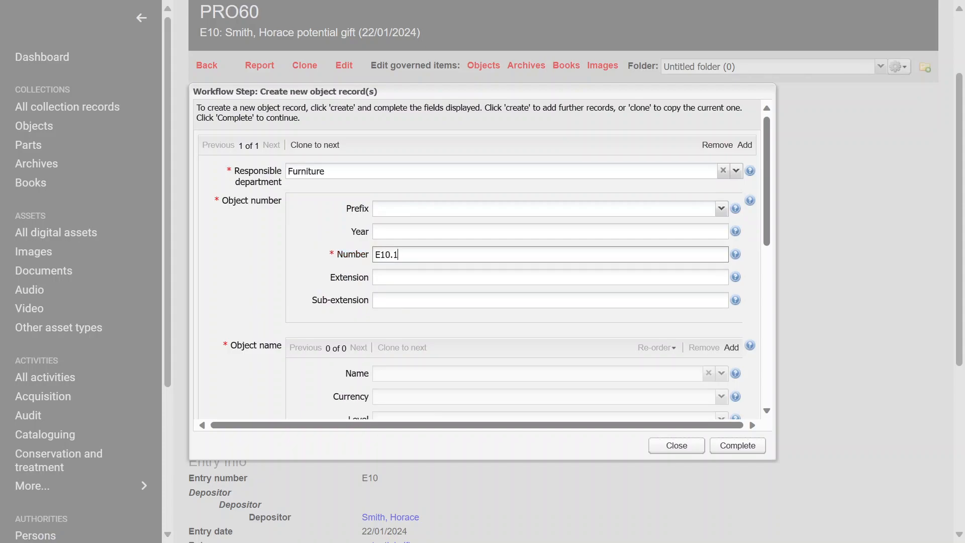
# Step: Add an object name entry to the new record and choose "chair" as the name
pyautogui.scroll(-3, 391, 261)
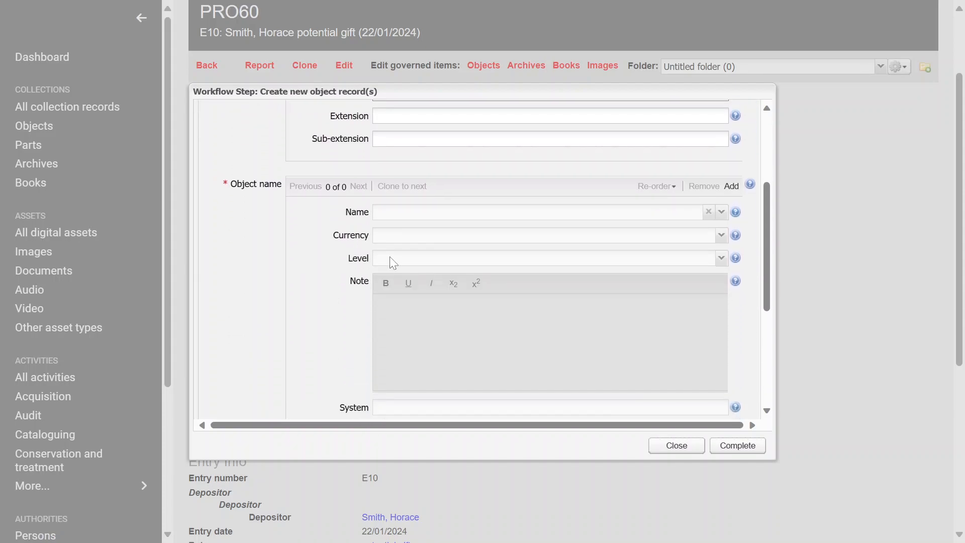
pyautogui.click(730, 187)
pyautogui.click(495, 205)
pyautogui.write('cha')
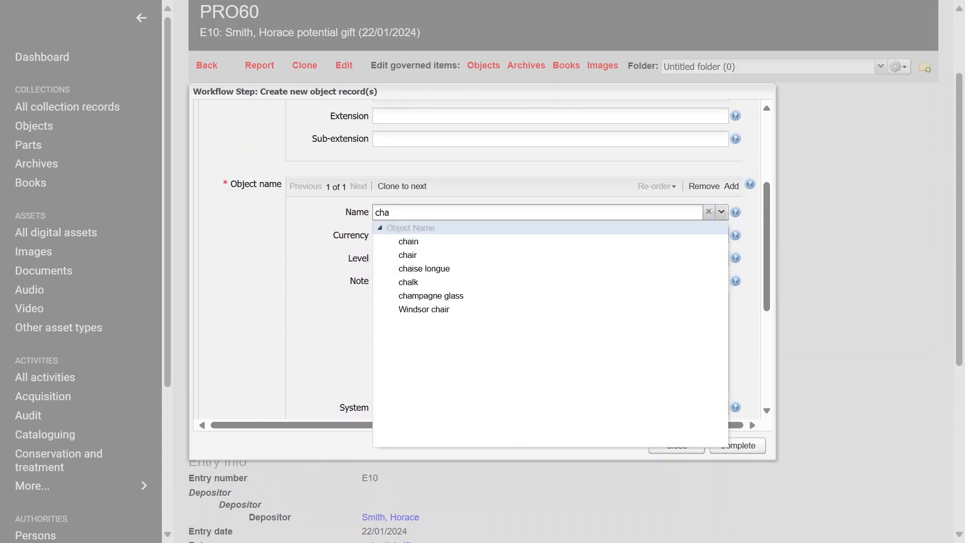
pyautogui.click(408, 256)
# Step: Enter "wooden chair" as the brief description and complete the new object record step
pyautogui.scroll(-2, 302, 274)
pyautogui.scroll(-1, 296, 274)
pyautogui.scroll(5, 296, 274)
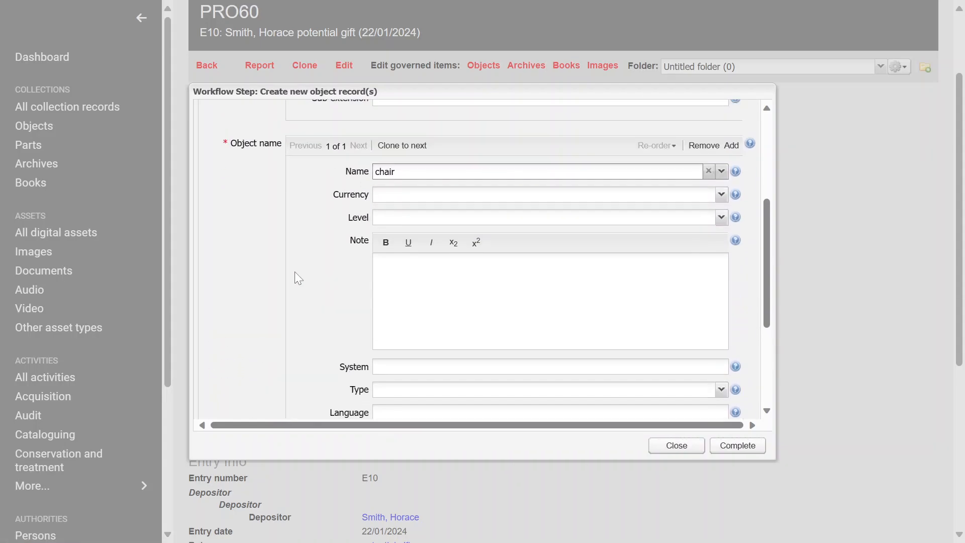
pyautogui.scroll(-5, 296, 274)
pyautogui.scroll(-2, 295, 271)
pyautogui.click(302, 296)
pyautogui.write('wooden chair')
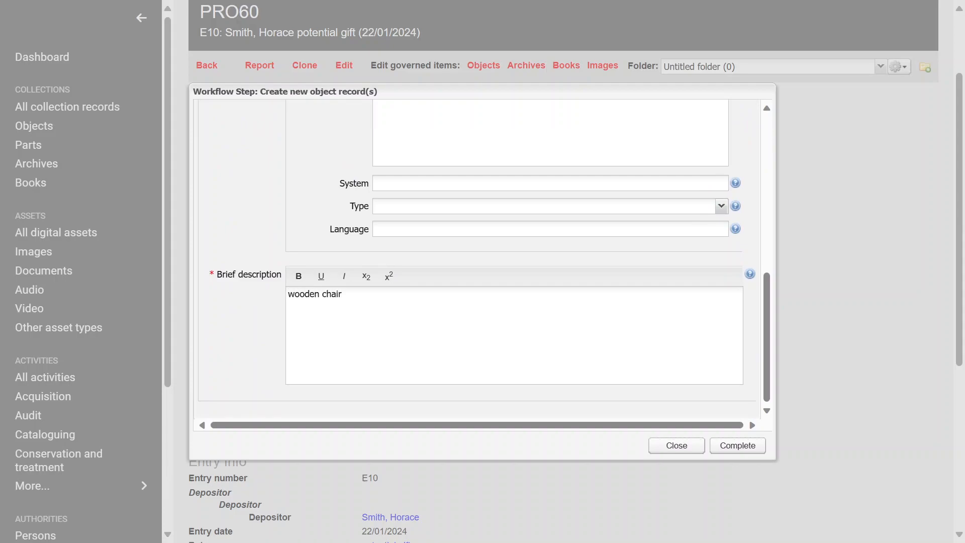
pyautogui.click(744, 449)
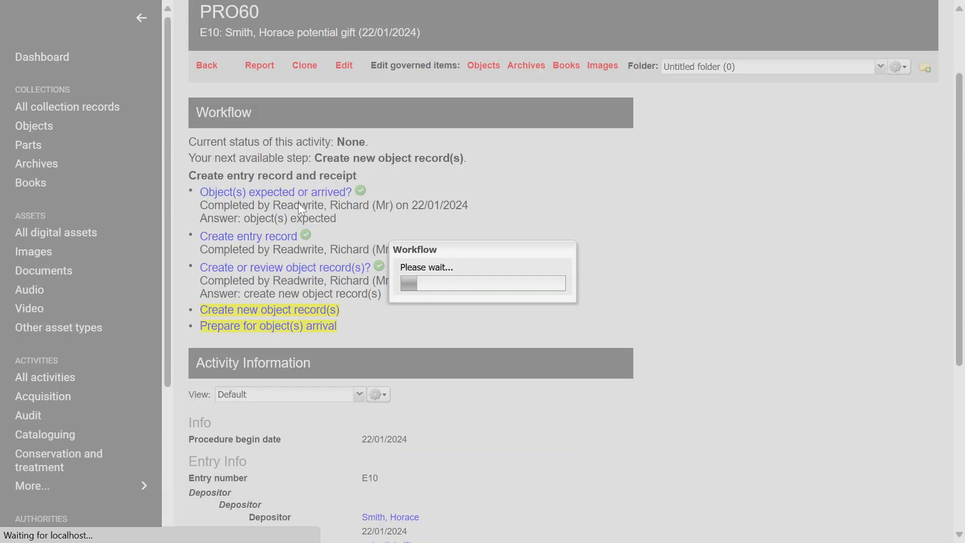
# Step: Complete the Prepare for object(s) arrival step with all five preparation actions ticked, from storage space to the condition check before transport
pyautogui.scroll(-3, 286, 233)
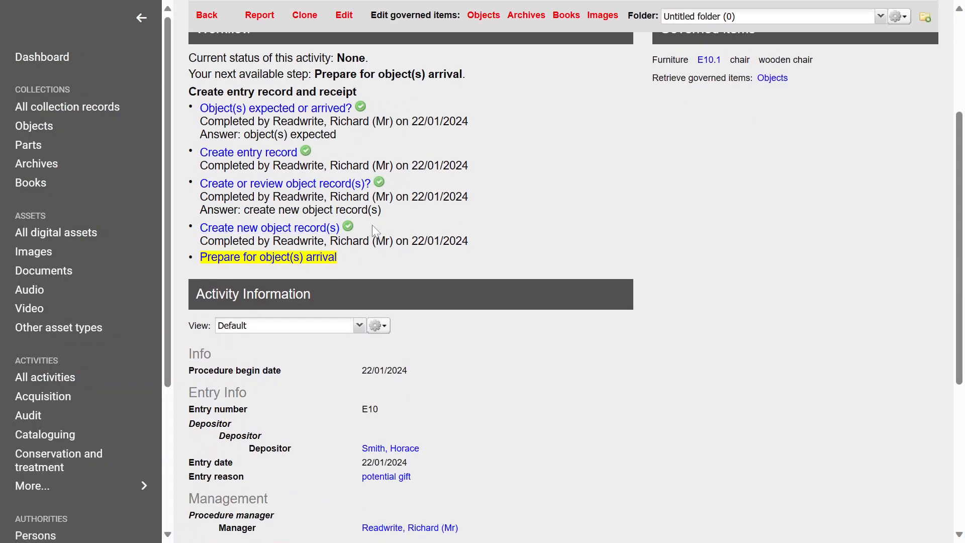
pyautogui.click(263, 258)
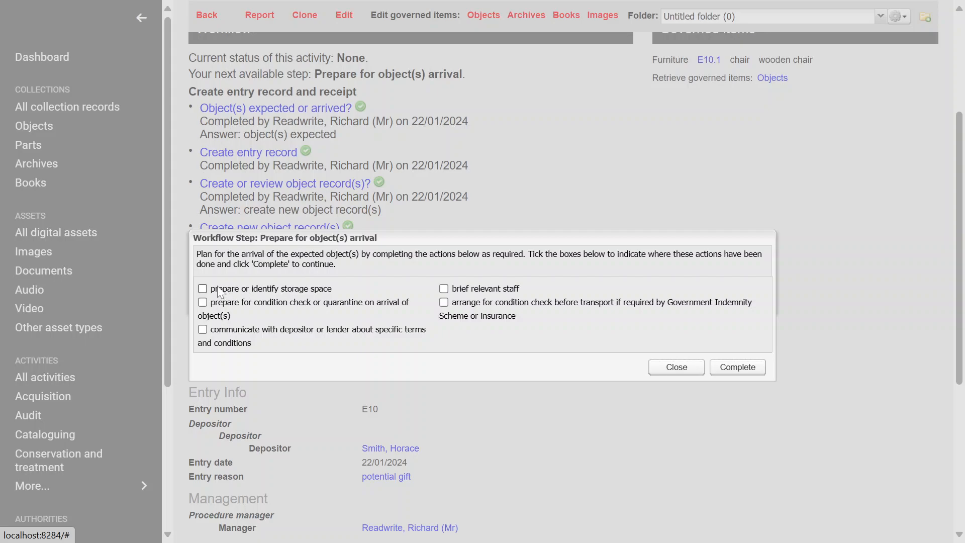
pyautogui.click(203, 289)
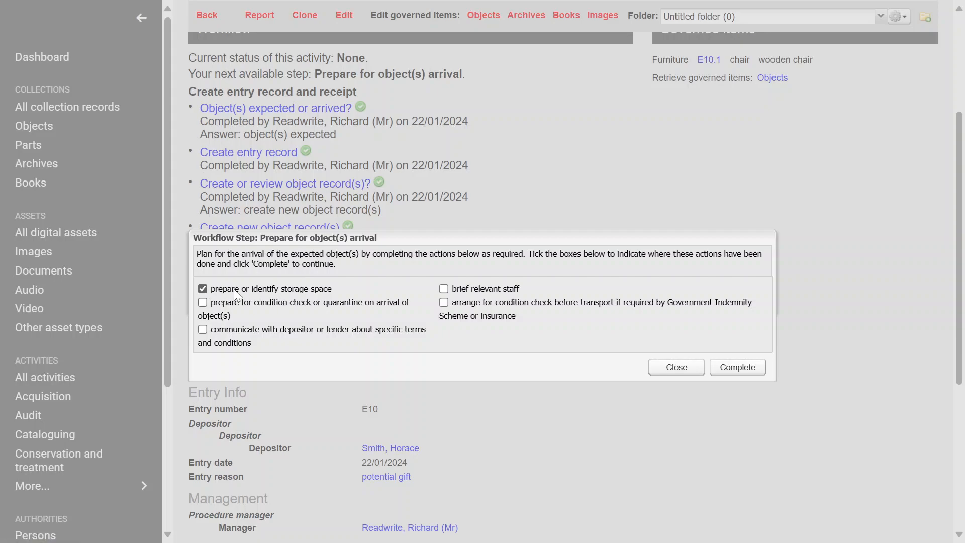
pyautogui.click(203, 303)
pyautogui.click(202, 330)
pyautogui.click(444, 289)
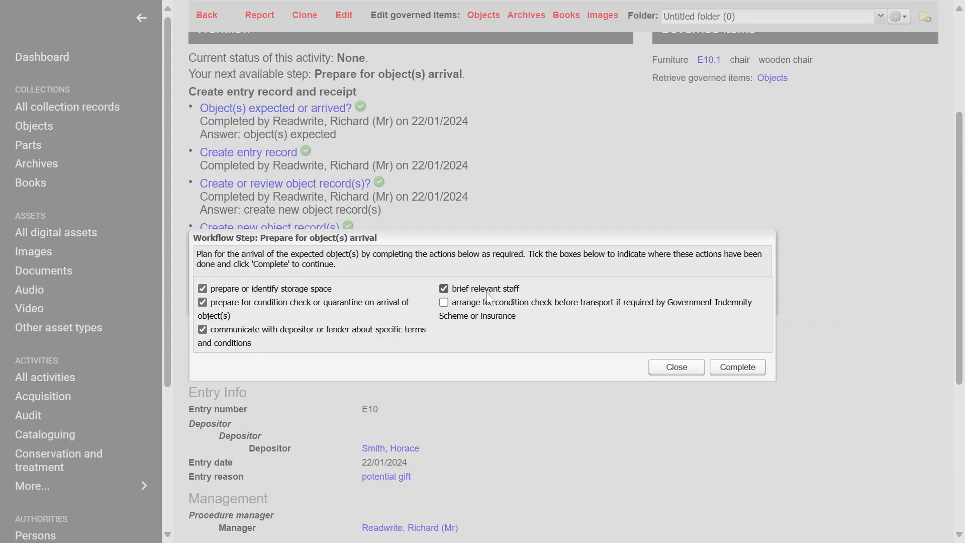
pyautogui.click(444, 303)
pyautogui.click(728, 372)
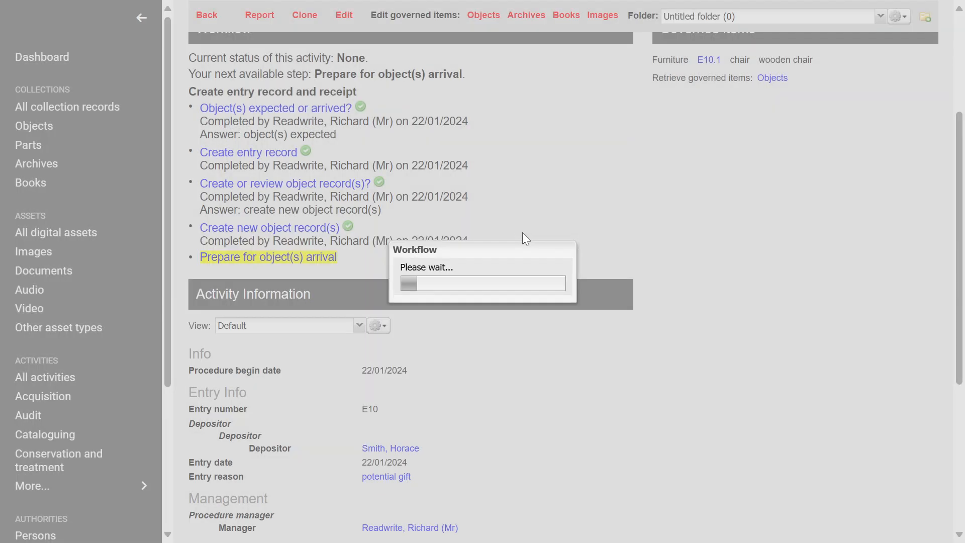
# Step: Mark the Print the Object Entry form step as complete without generating the report
pyautogui.scroll(-5, 391, 403)
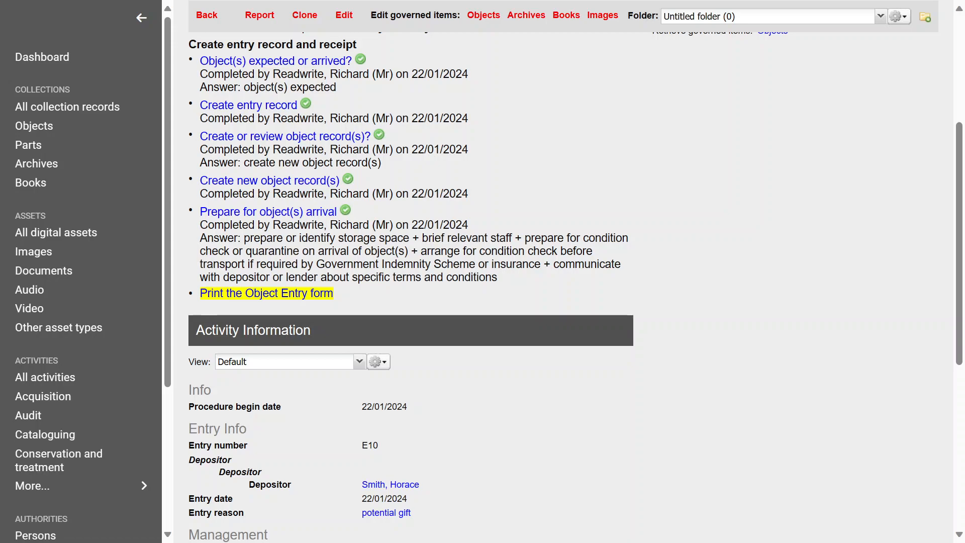
pyautogui.click(227, 297)
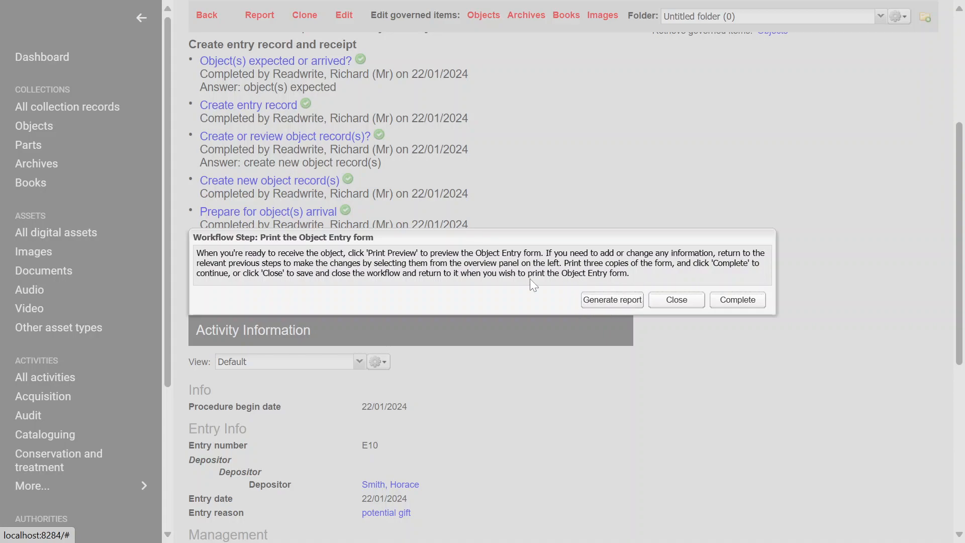
pyautogui.click(731, 300)
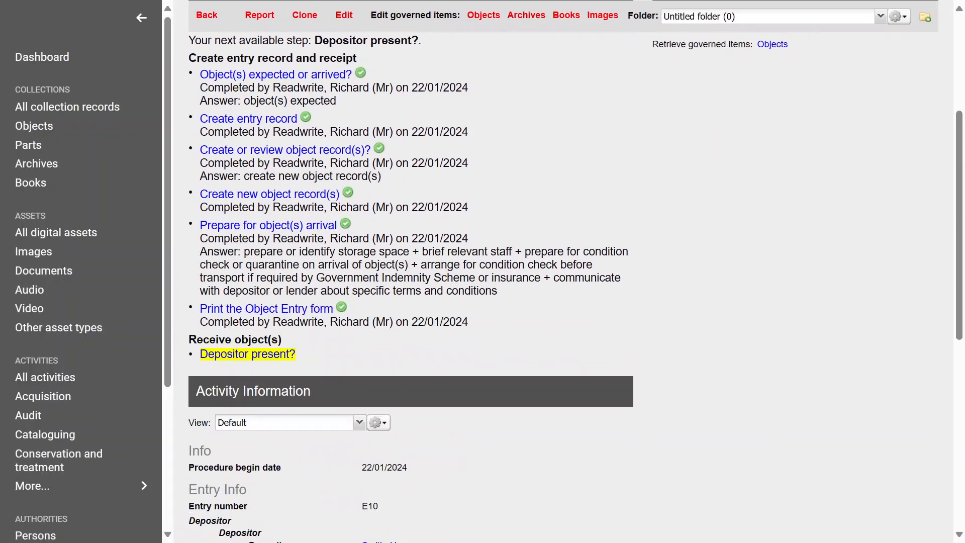
# Step: Answer the Depositor present? step with "depositor present at object entry" and complete it
pyautogui.scroll(2, 381, 348)
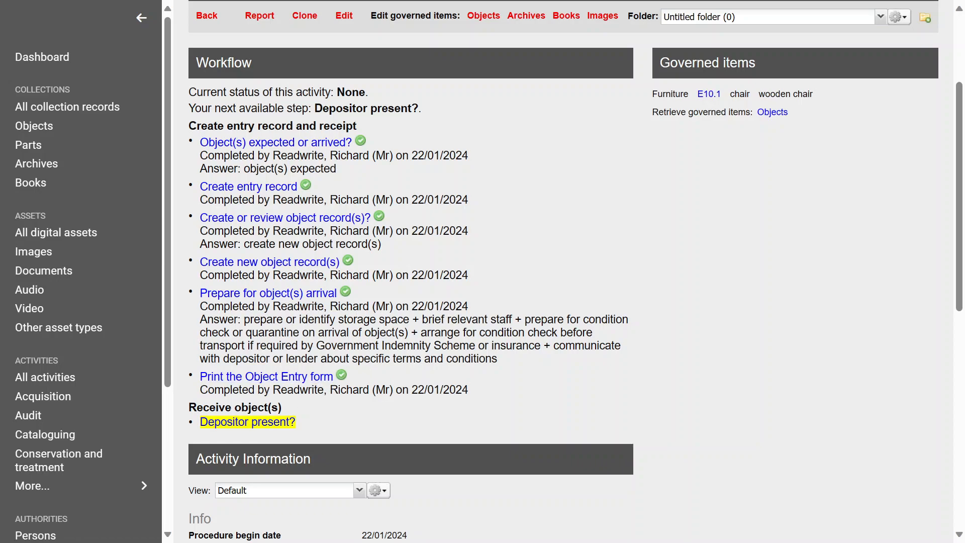
pyautogui.click(220, 425)
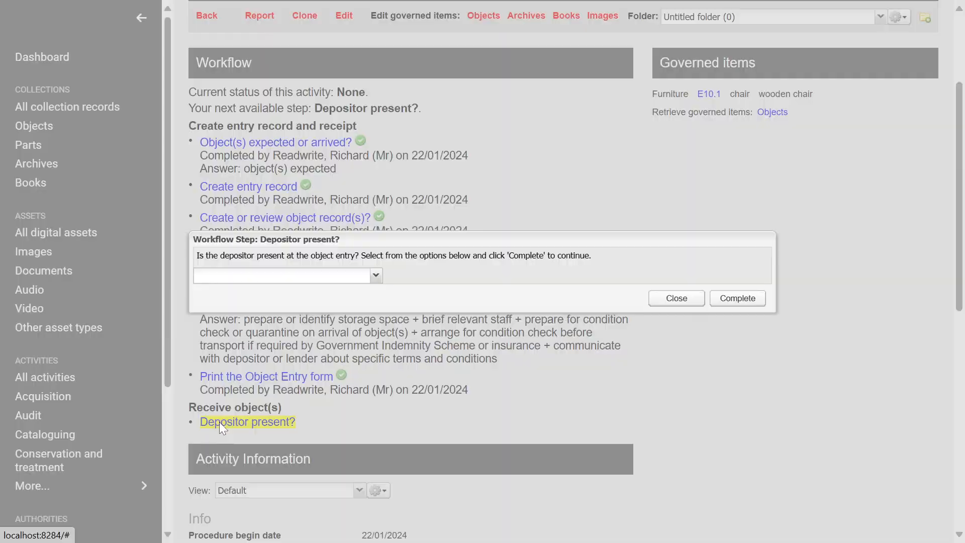
pyautogui.click(374, 276)
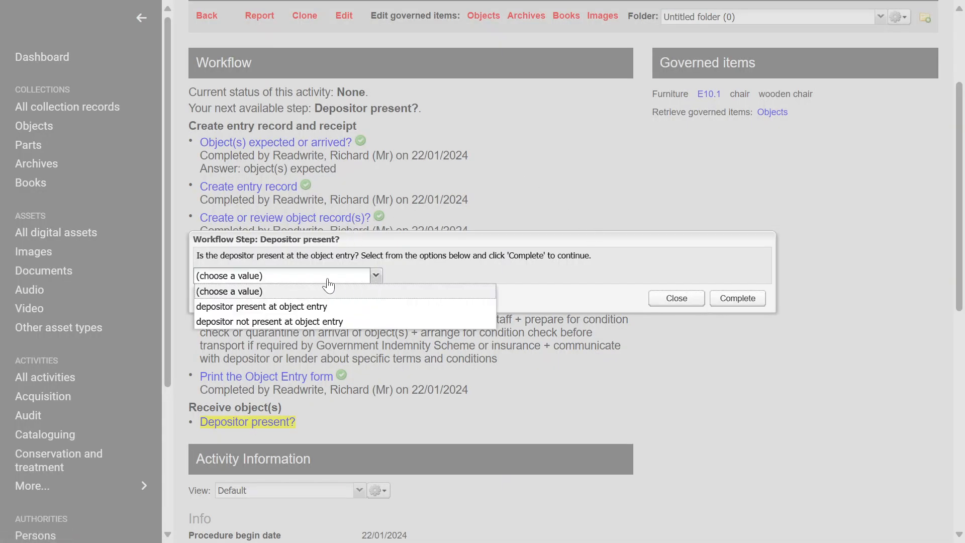
pyautogui.click(262, 306)
pyautogui.click(754, 304)
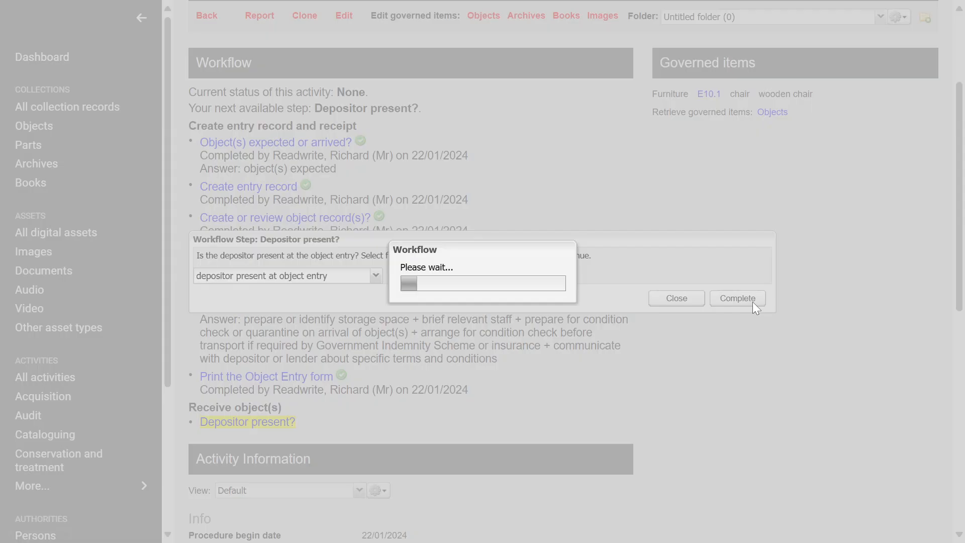
# Step: Complete the Receive object(s) step with all six actions ticked, including condition statement, terms, both signatures, receipt copy and additional object information
pyautogui.scroll(-5, 506, 290)
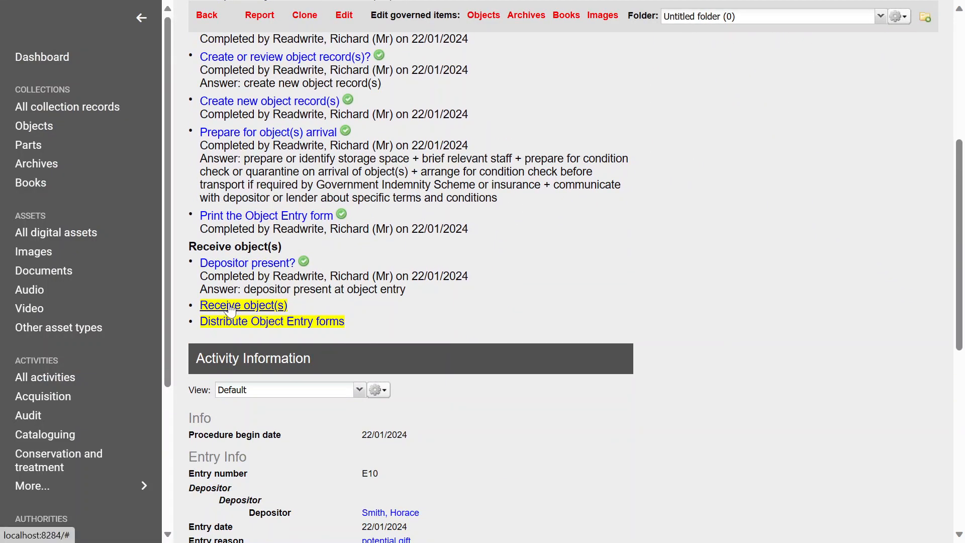
pyautogui.click(234, 306)
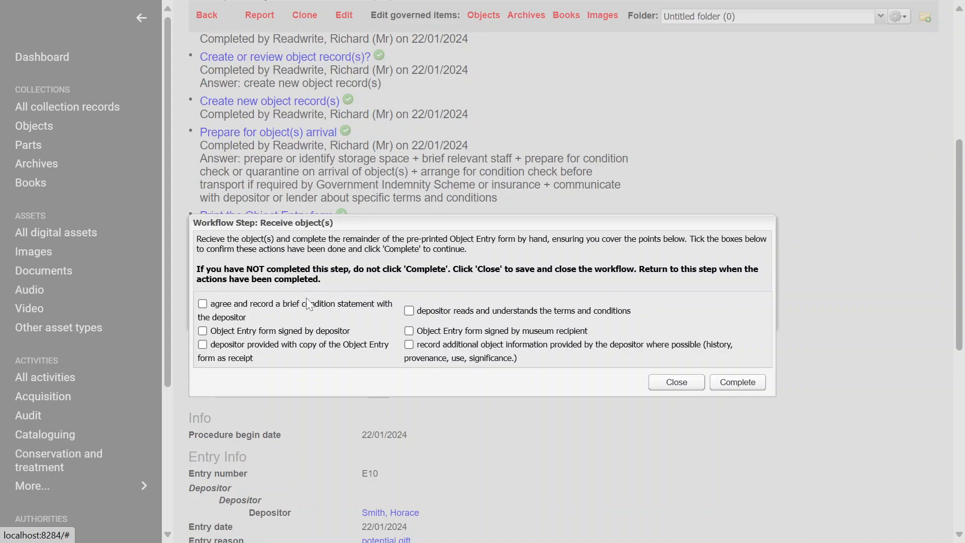
pyautogui.click(203, 305)
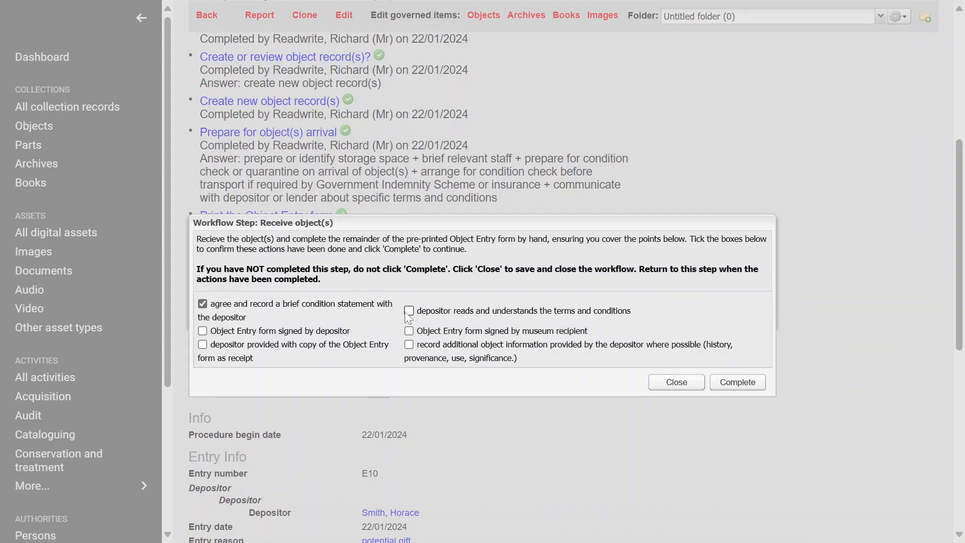
pyautogui.click(203, 330)
pyautogui.click(409, 331)
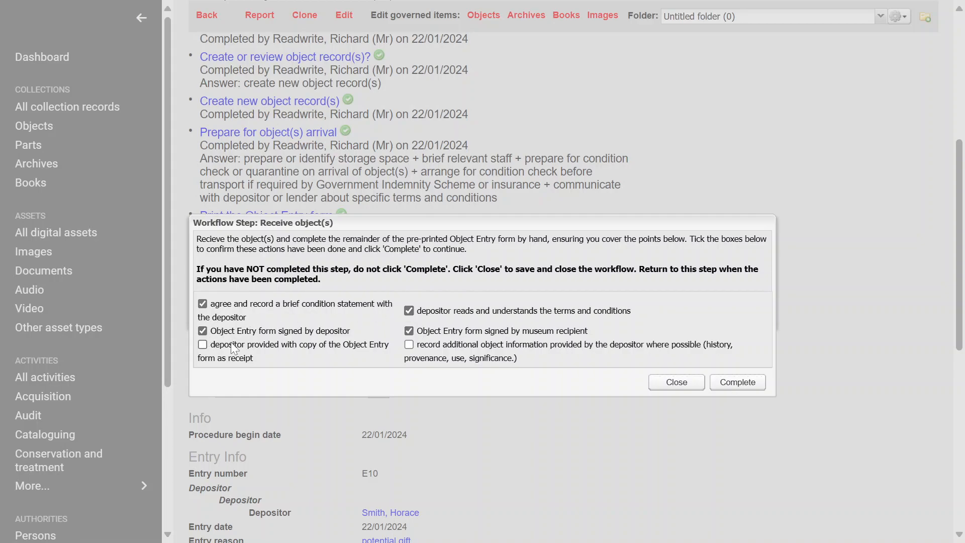
pyautogui.click(203, 344)
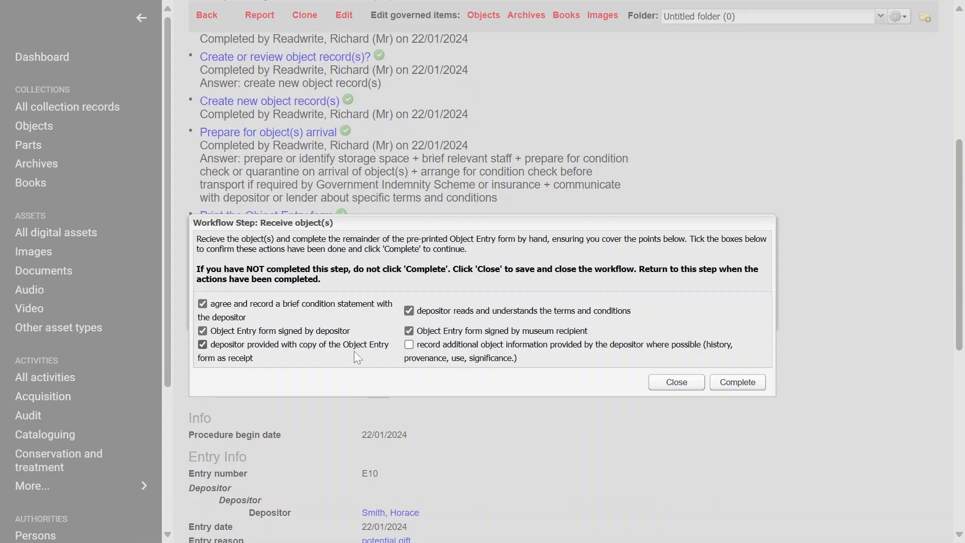
pyautogui.click(410, 346)
pyautogui.click(738, 383)
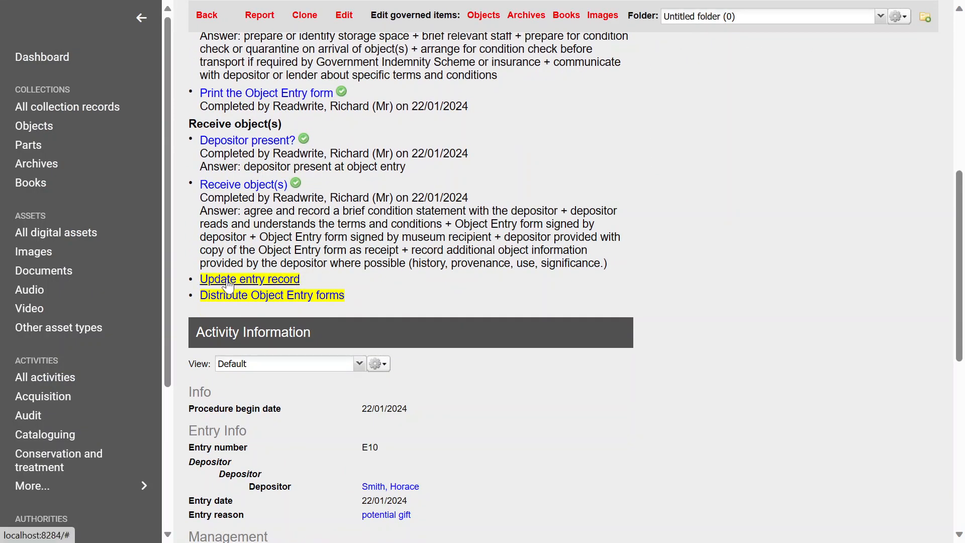
# Step: Set the entry method to "in person" in the Update entry record step and complete it
pyautogui.click(228, 281)
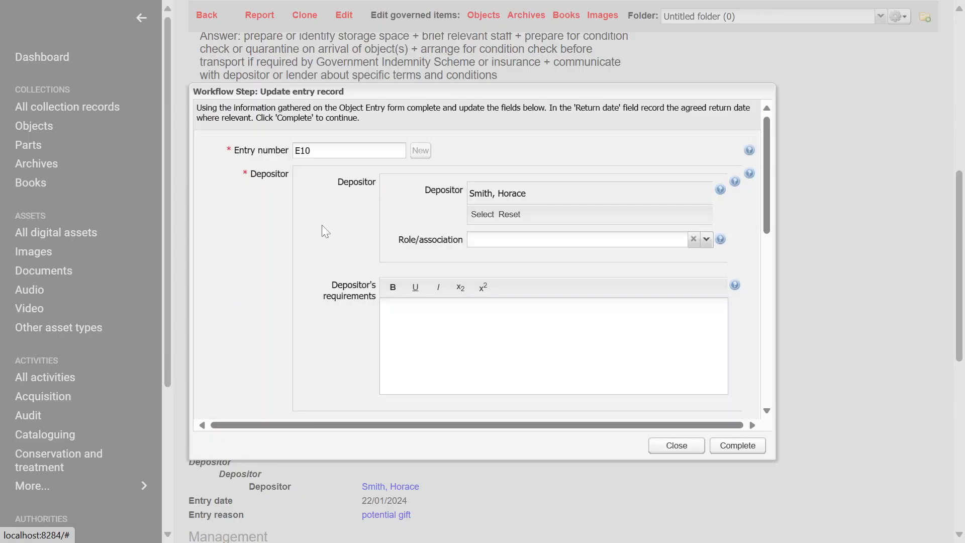
pyautogui.scroll(-3, 322, 226)
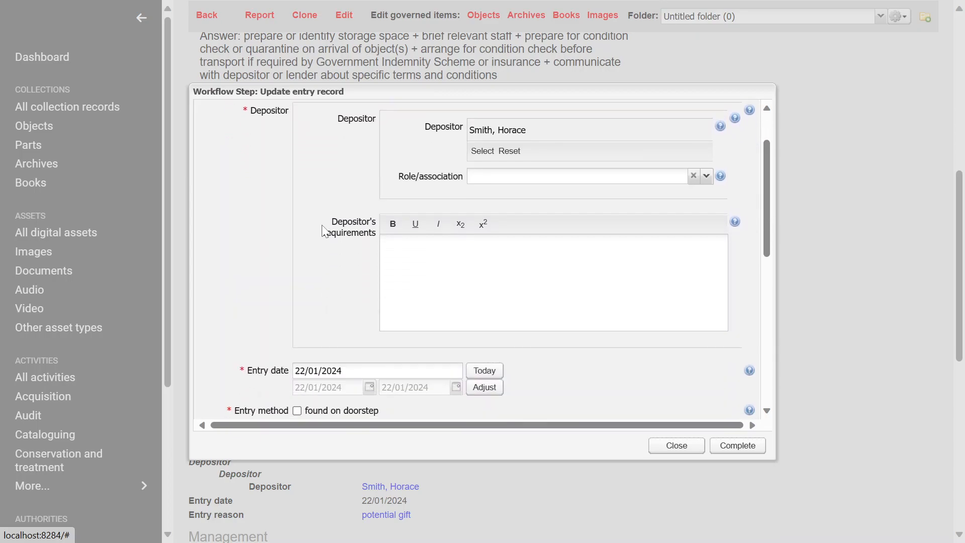
pyautogui.scroll(3, 323, 225)
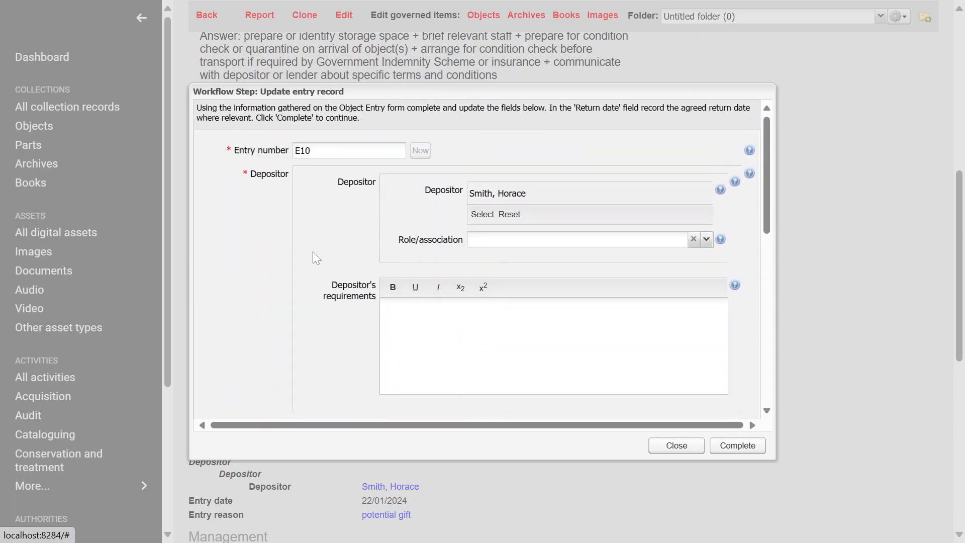
pyautogui.scroll(-11, 313, 251)
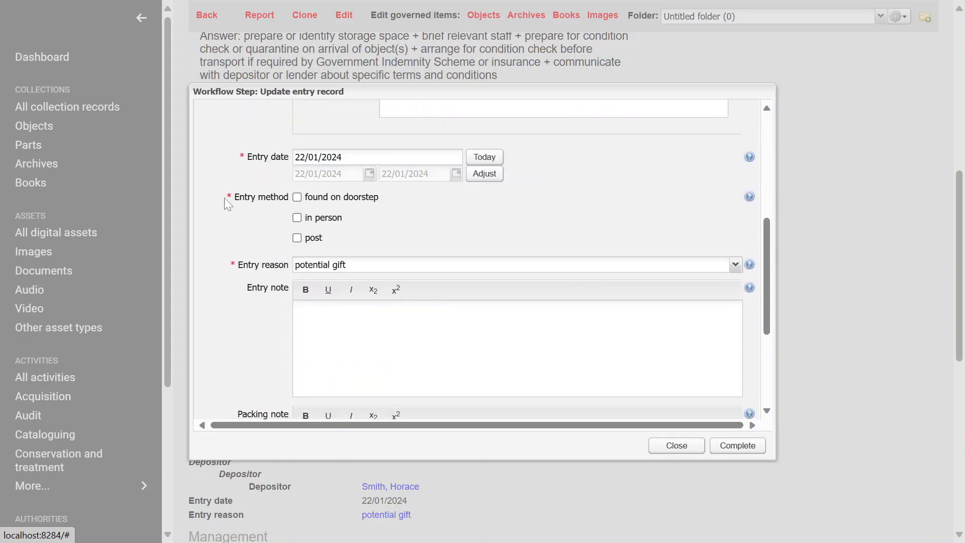
pyautogui.click(298, 218)
pyautogui.click(736, 445)
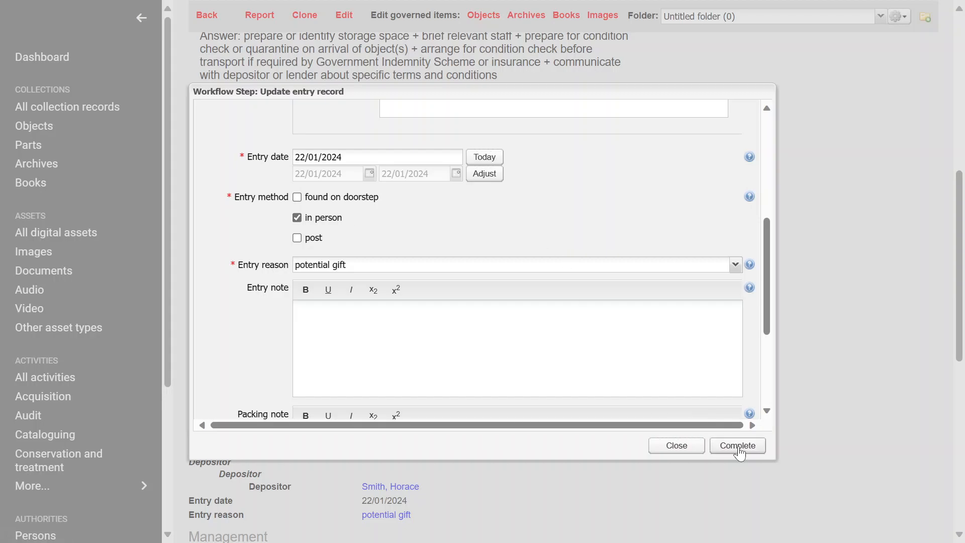
pyautogui.scroll(4, 477, 259)
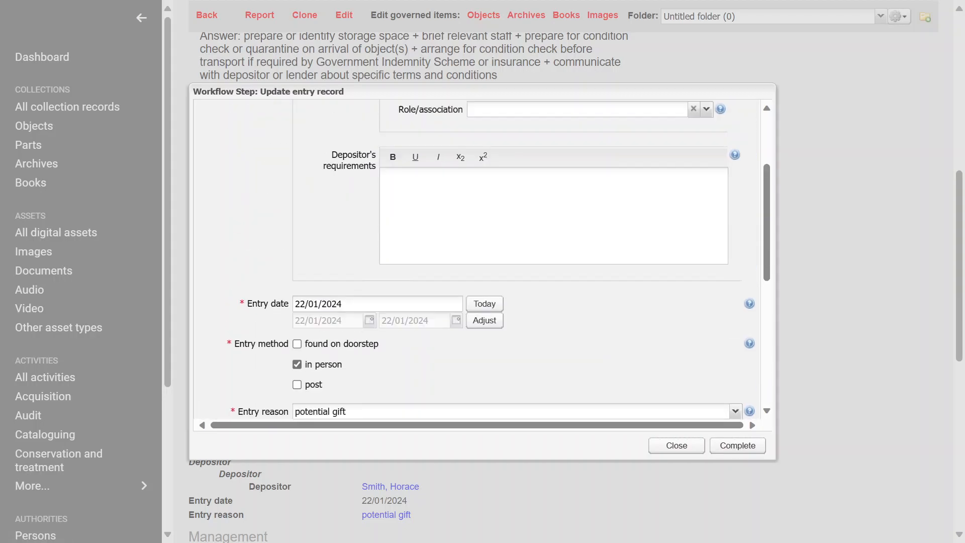
pyautogui.scroll(-3, 476, 259)
pyautogui.click(740, 446)
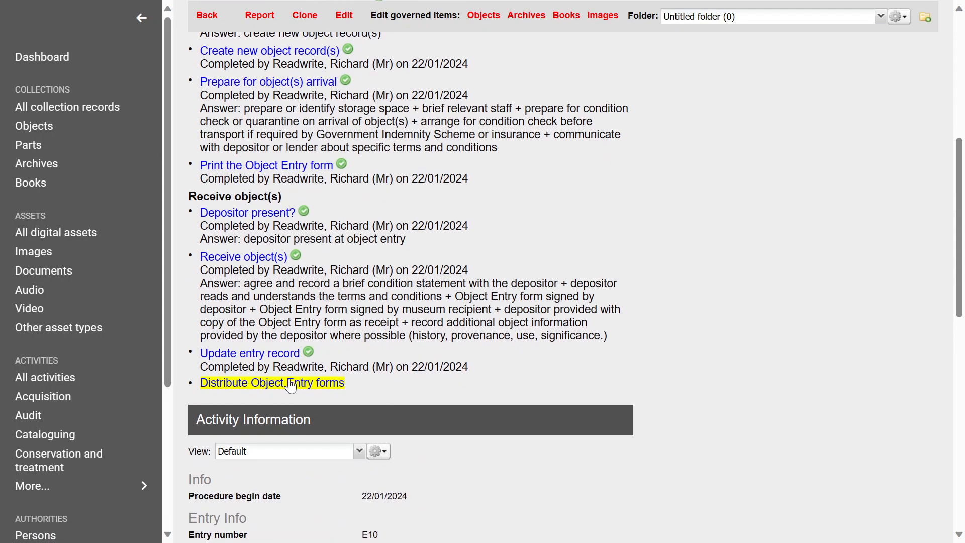
# Step: Complete the Distribute Object Entry forms step, confirming one form filed on the entry file and one put with the object(s)
pyautogui.click(254, 383)
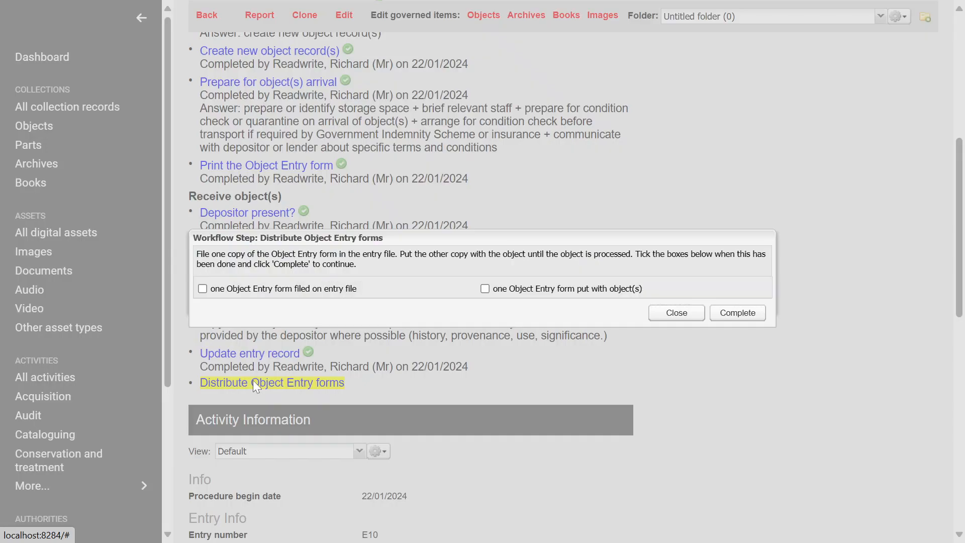
pyautogui.moveTo(434, 237); pyautogui.dragTo(478, 212)
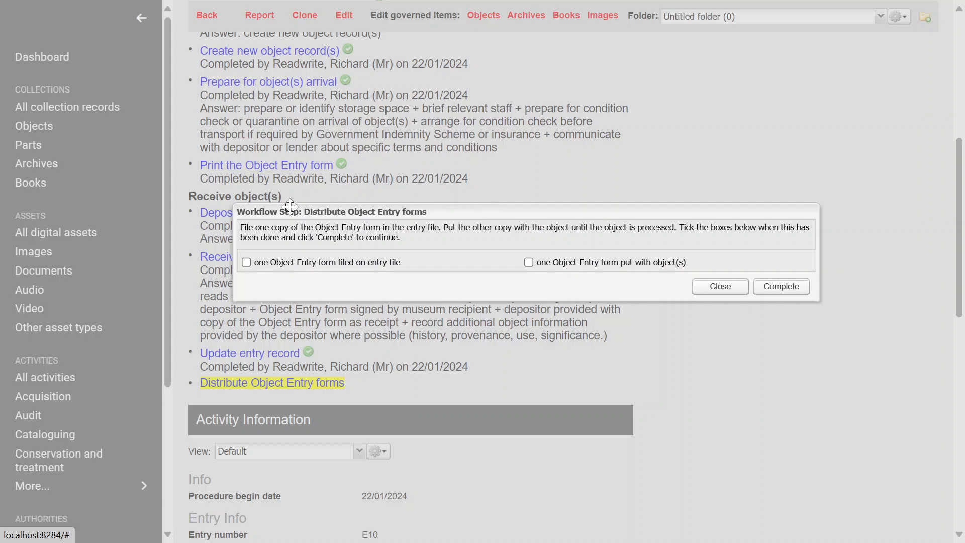
pyautogui.click(246, 263)
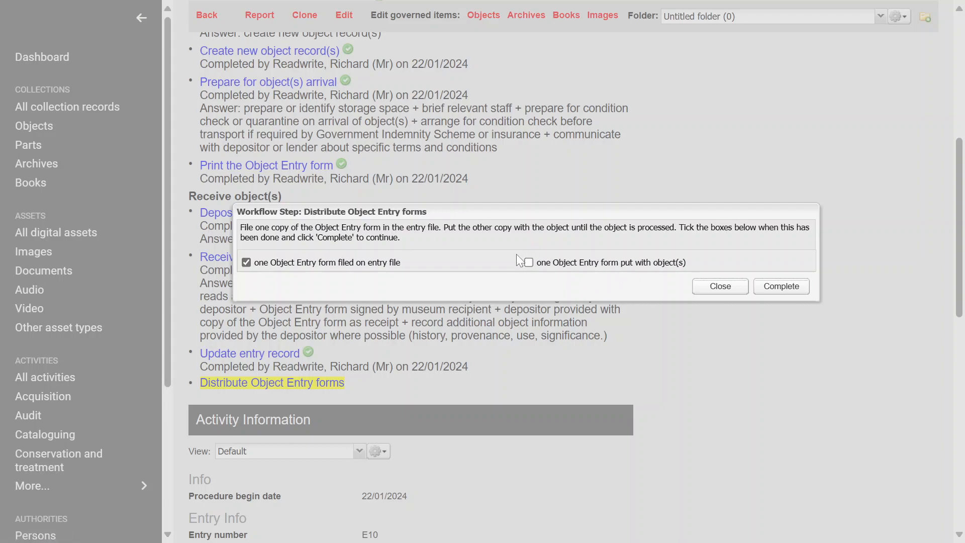
pyautogui.click(529, 263)
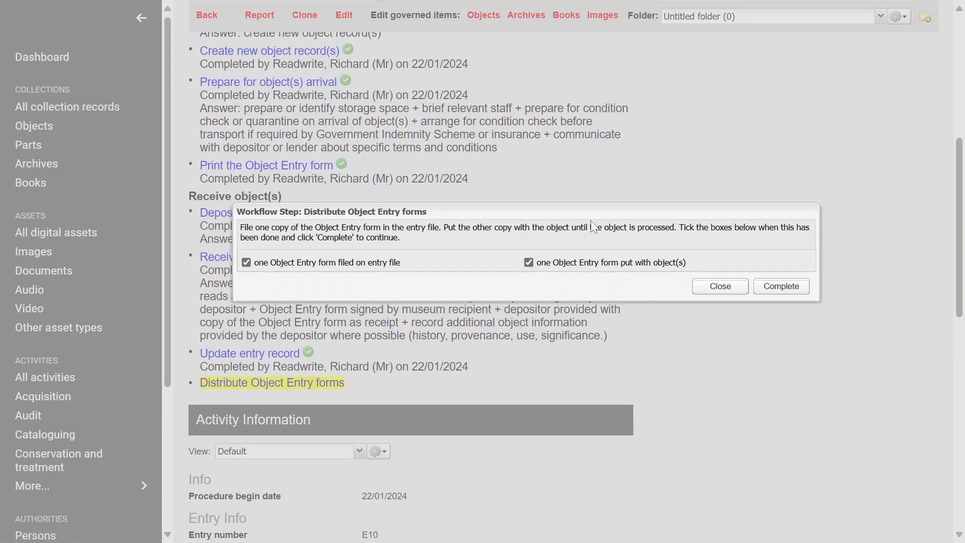
pyautogui.click(782, 286)
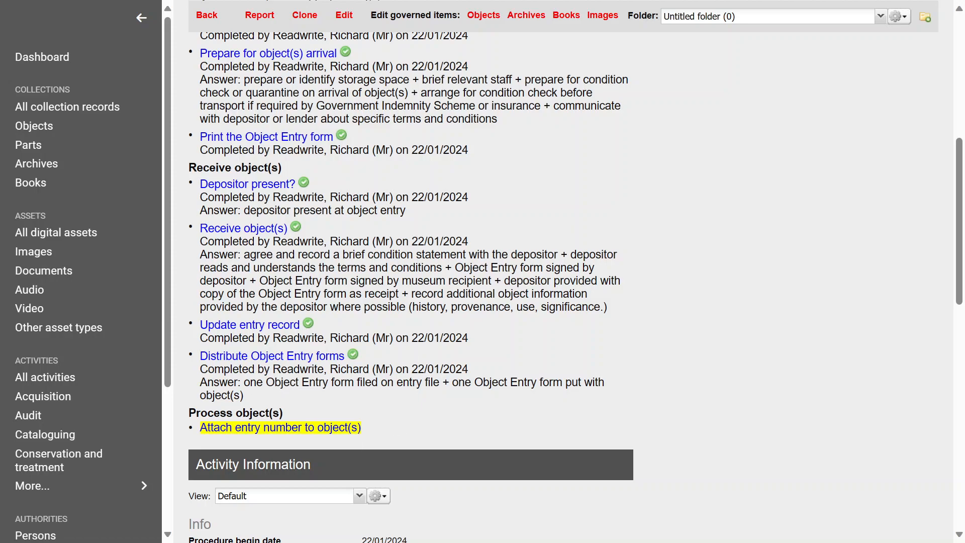
# Step: Confirm that the entry number is attached to the object and complete the Attach entry number to object(s) step
pyautogui.scroll(-1, 201, 375)
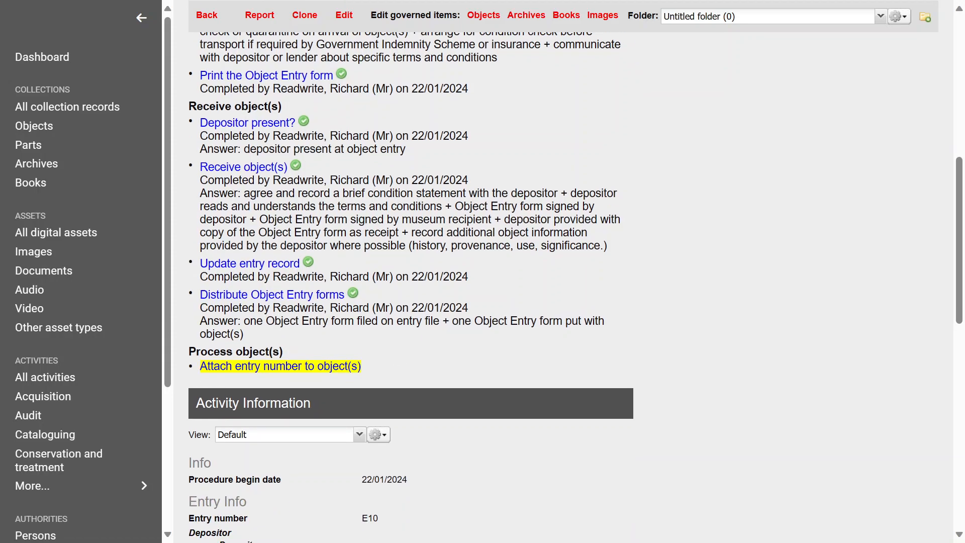
pyautogui.click(241, 370)
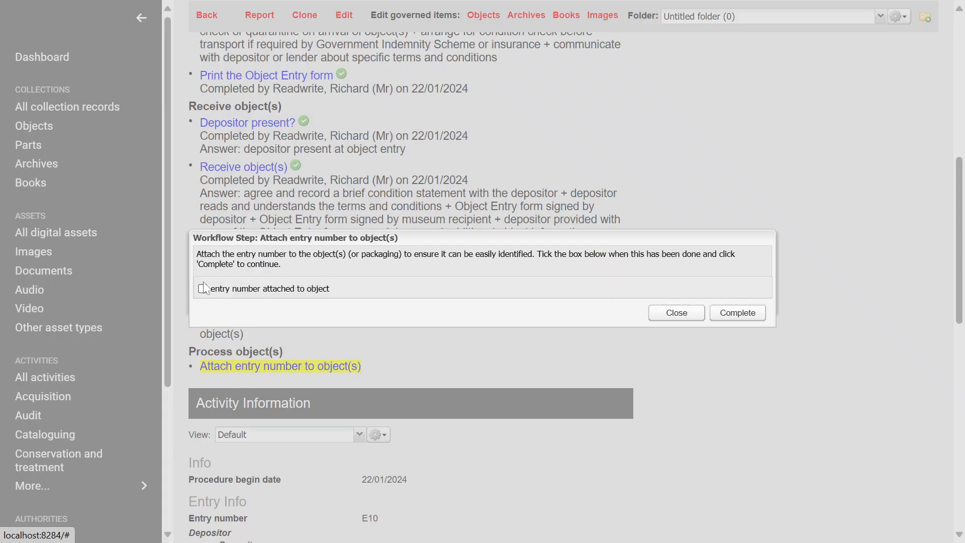
pyautogui.click(202, 288)
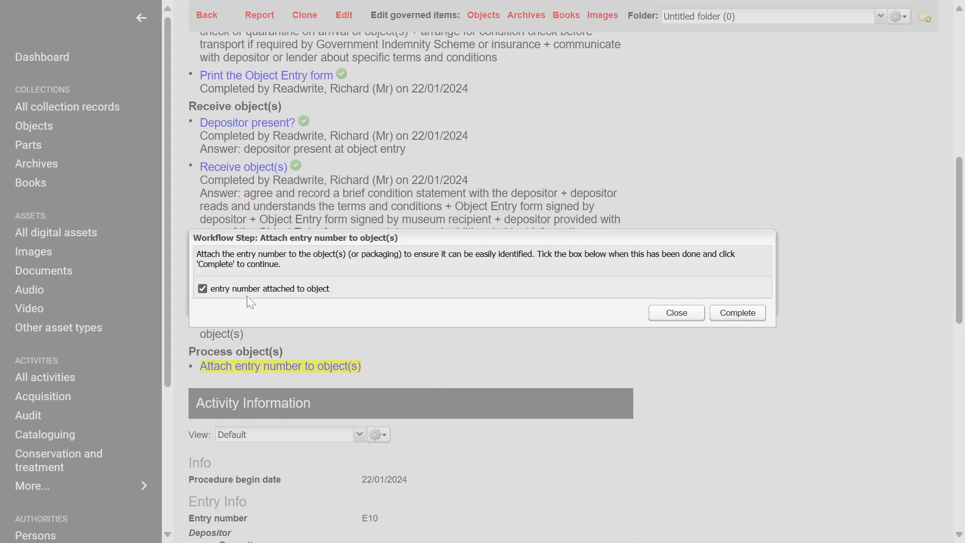
pyautogui.click(735, 315)
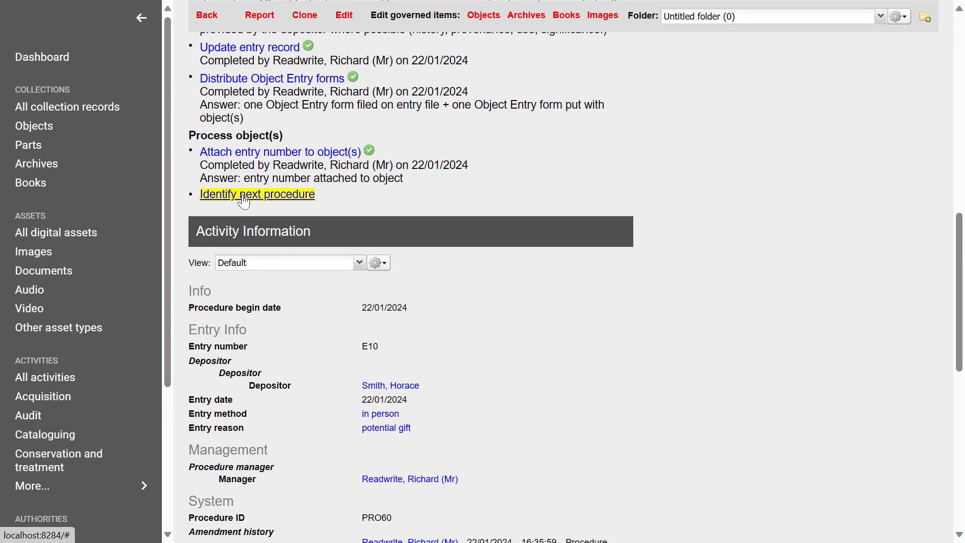
# Step: Choose acquisition as the next procedure in the Identify next procedure step and complete it
pyautogui.click(244, 200)
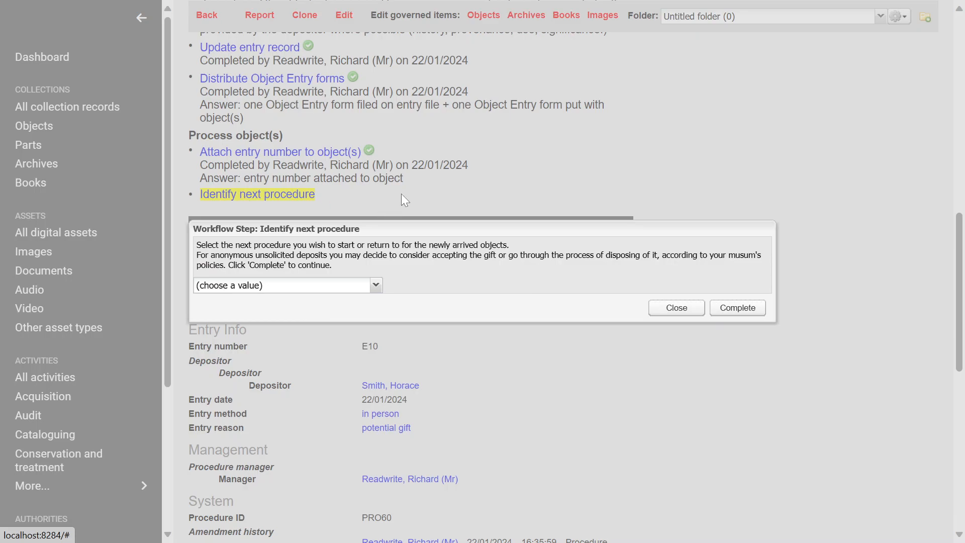
pyautogui.click(376, 286)
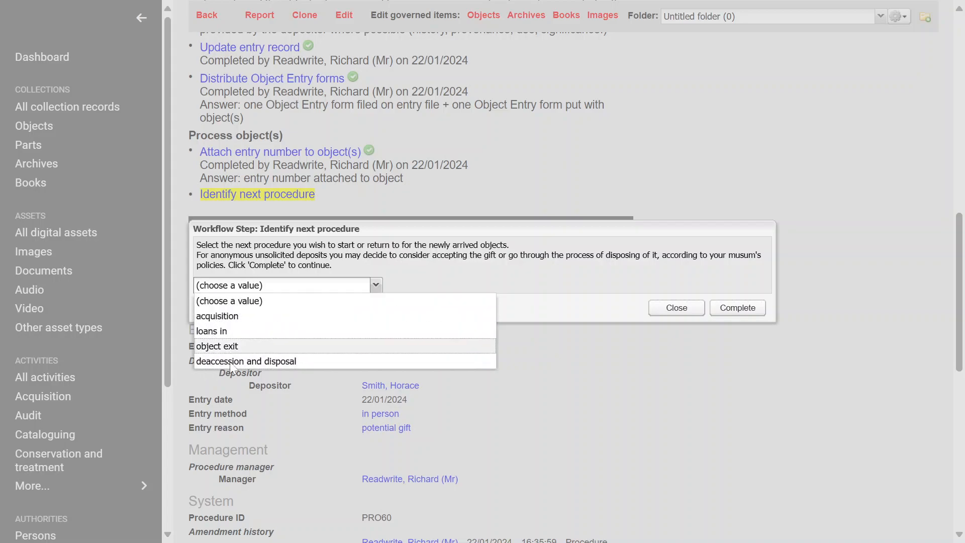
pyautogui.click(223, 317)
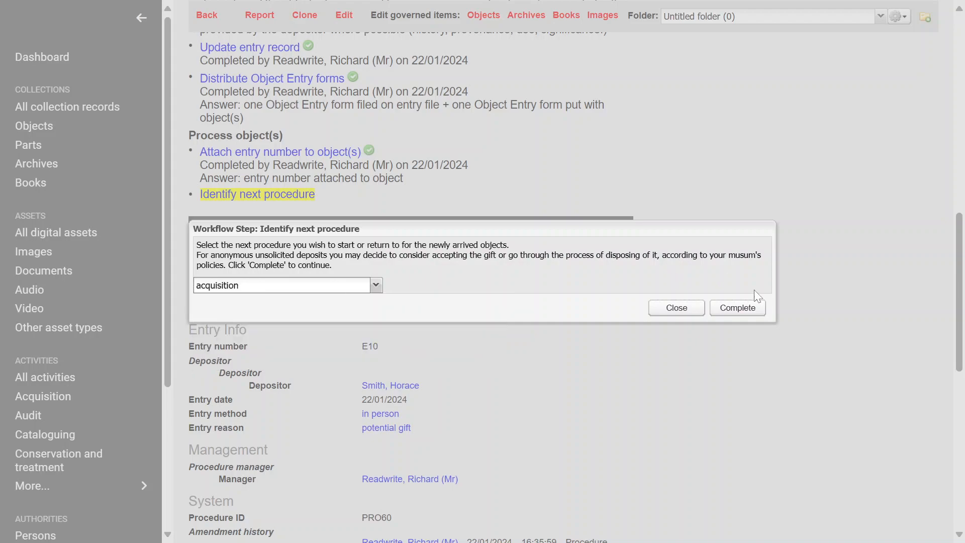
pyautogui.click(743, 307)
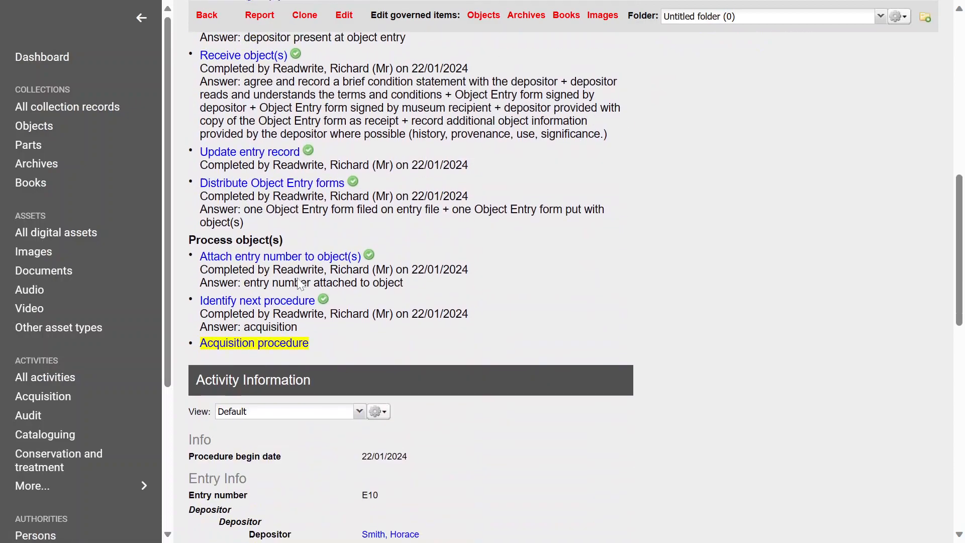
# Step: Complete the Acquisition procedure step with the option "create new linked acquisition workflow"
pyautogui.click(254, 290)
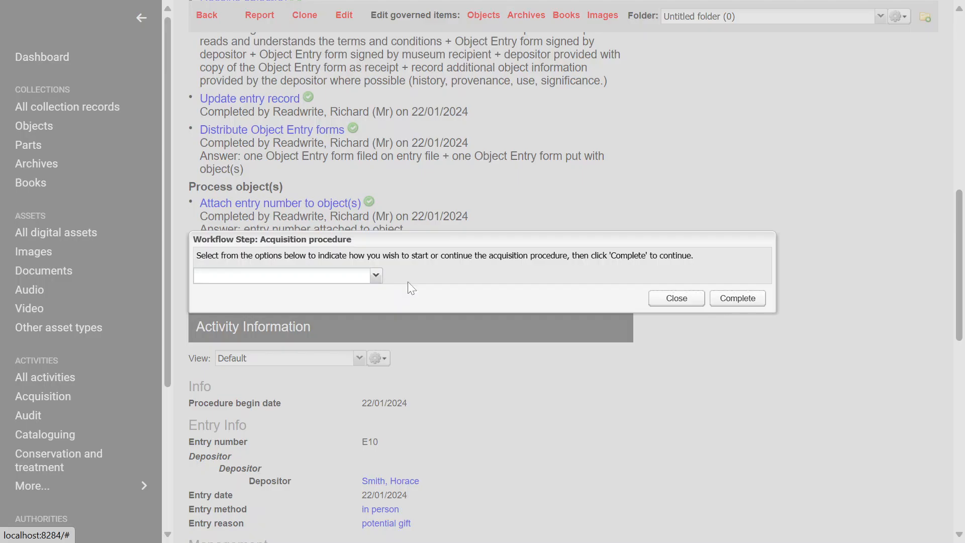
pyautogui.click(375, 276)
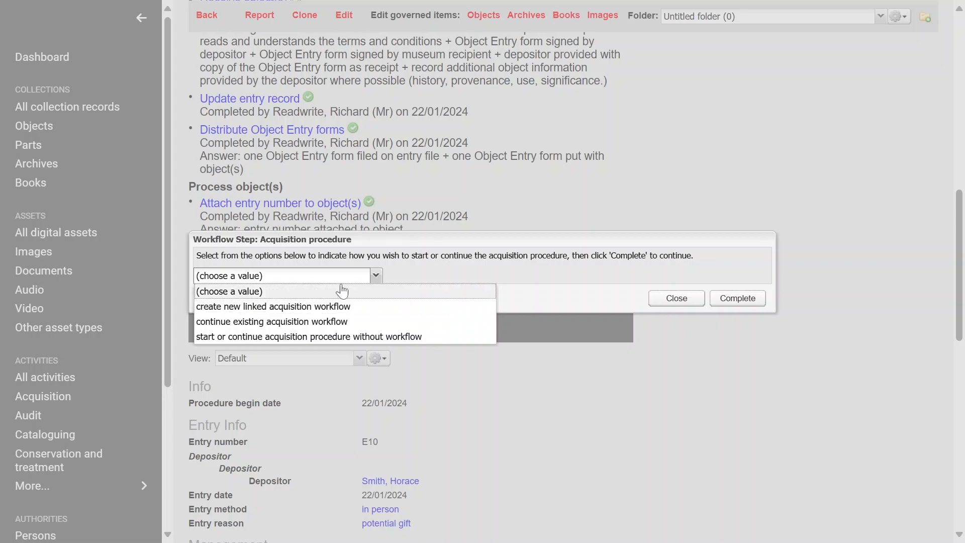
pyautogui.click(270, 307)
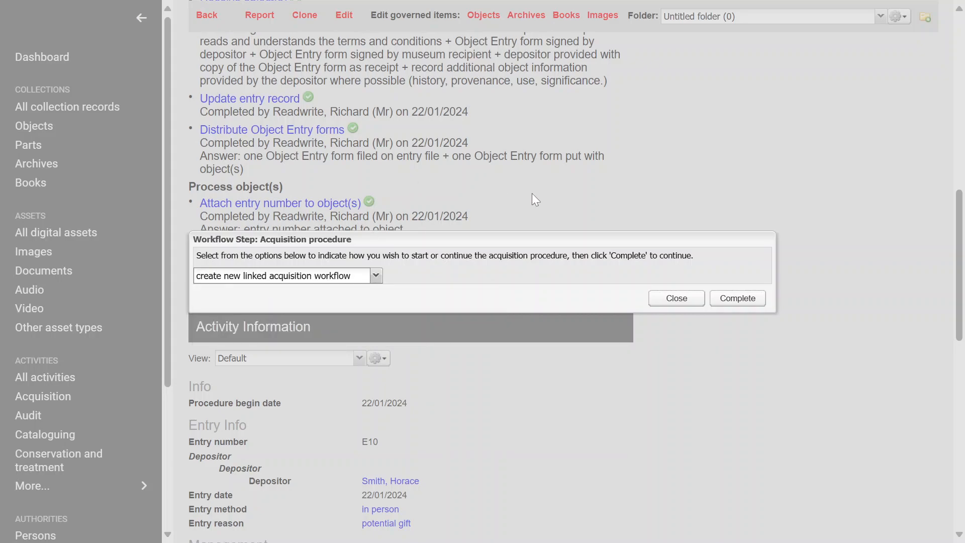
pyautogui.click(741, 302)
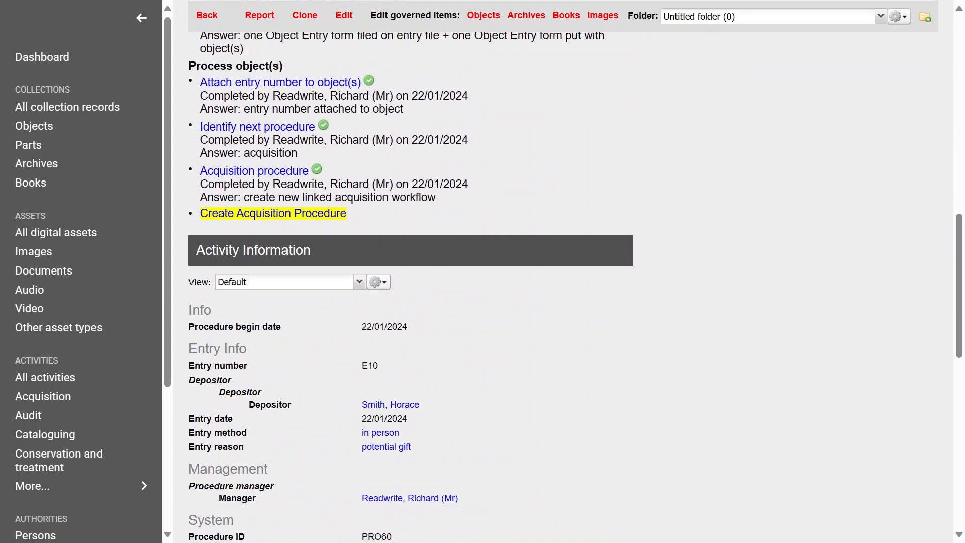
# Step: Create the linked acquisition procedure in the Create Acquisition Procedure step and complete it to close the Object Entry workflow
pyautogui.scroll(3, 360, 274)
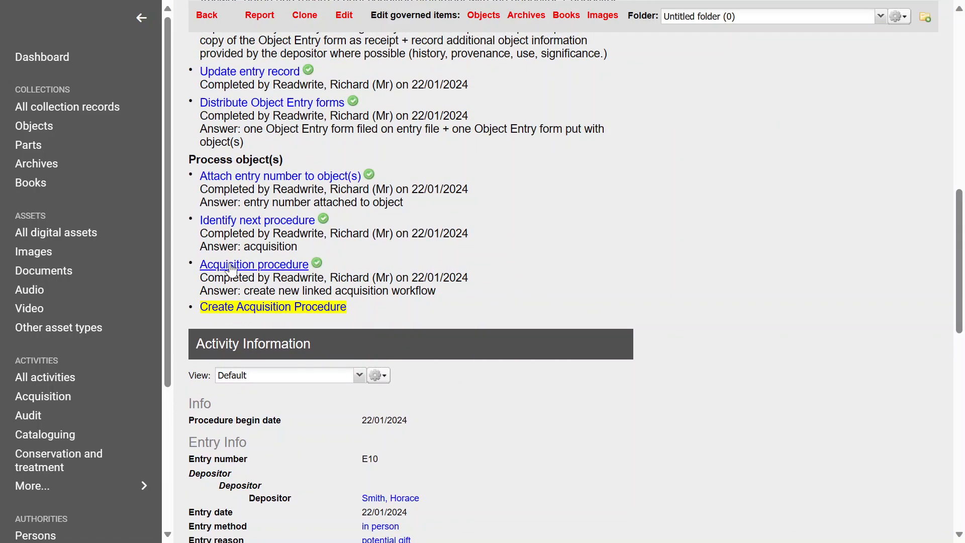
pyautogui.click(215, 307)
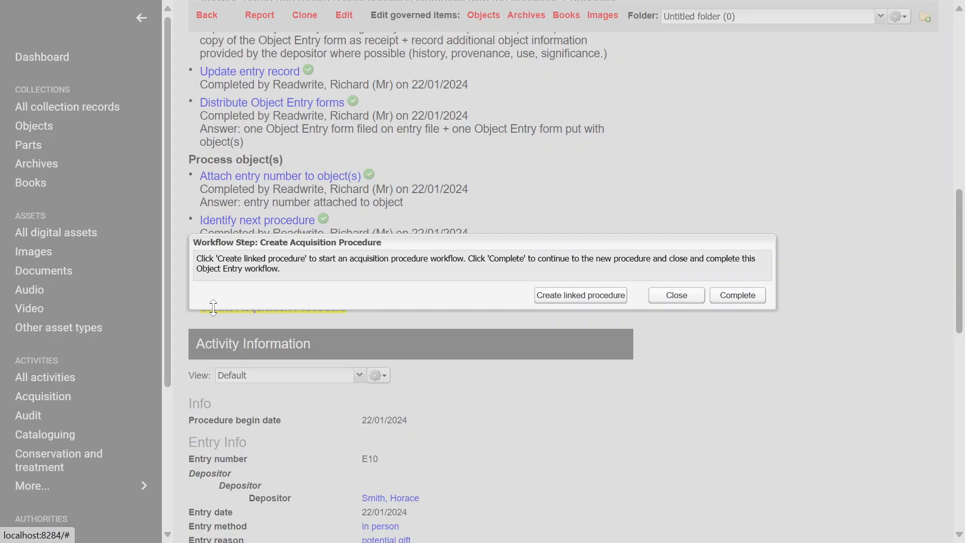
pyautogui.click(570, 295)
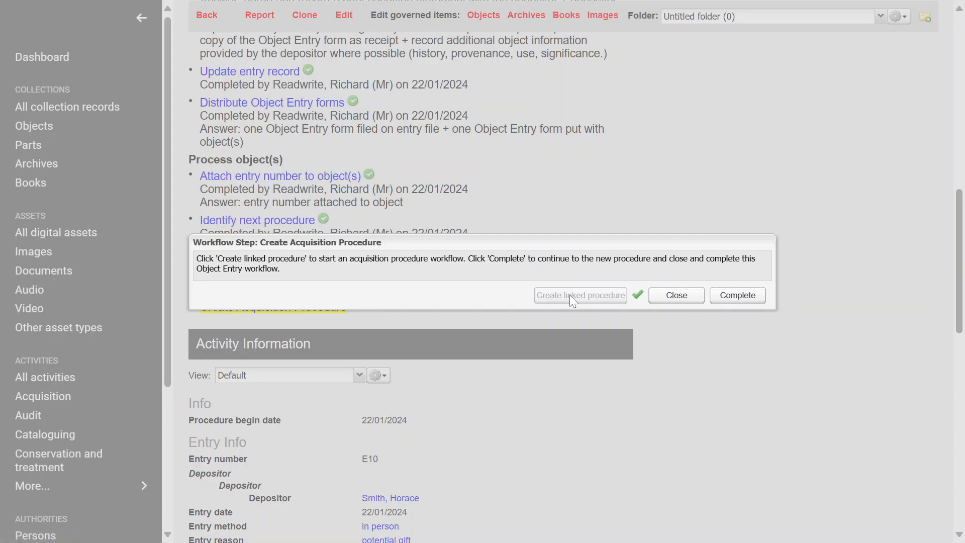
pyautogui.click(749, 298)
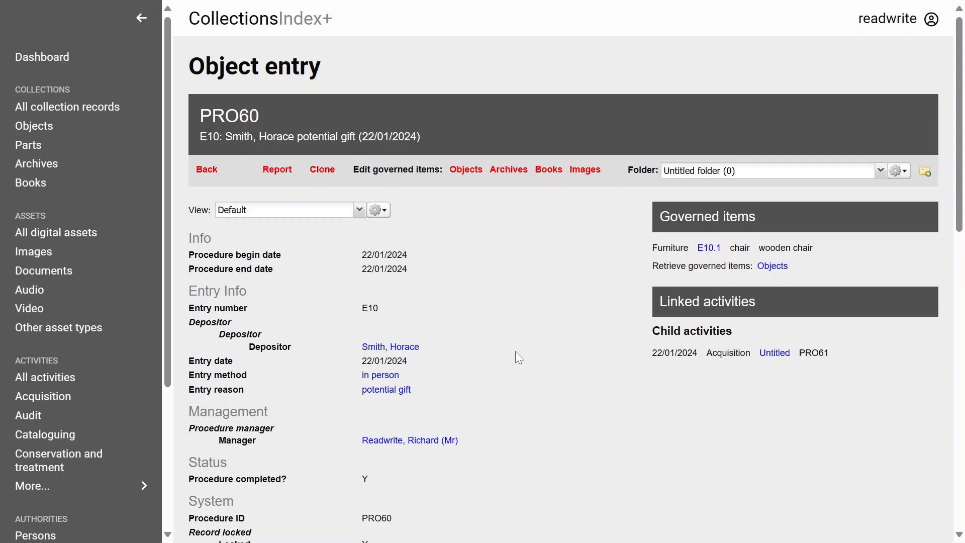
# Step: Review the closed object entry record, examining its procedure status, record lock and amendment history
pyautogui.scroll(-2, 515, 351)
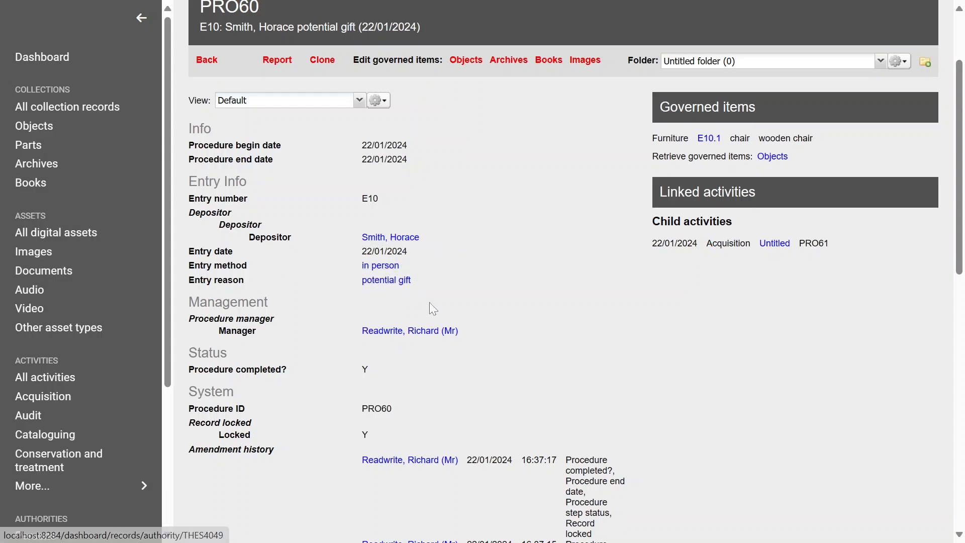
pyautogui.scroll(-5, 459, 302)
pyautogui.scroll(-6, 459, 301)
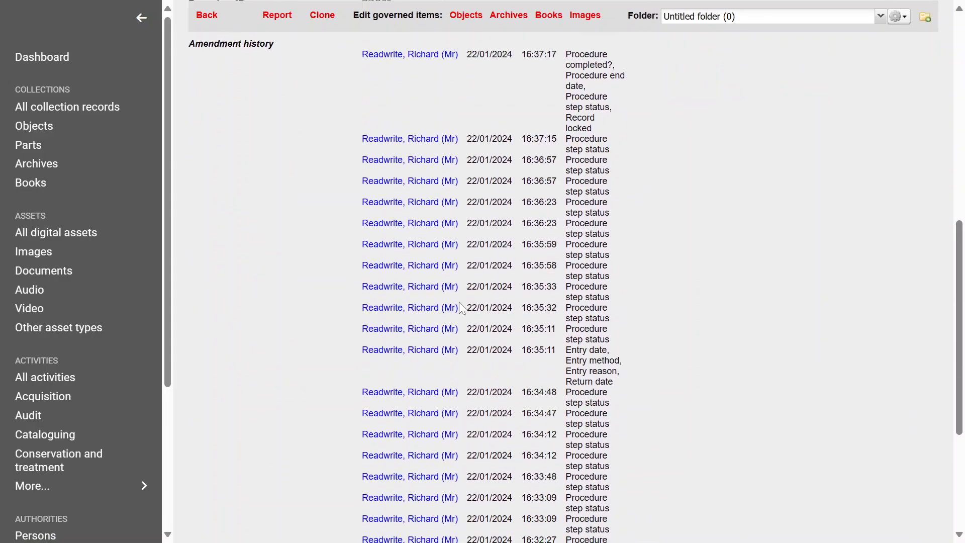
pyautogui.scroll(9, 520, 288)
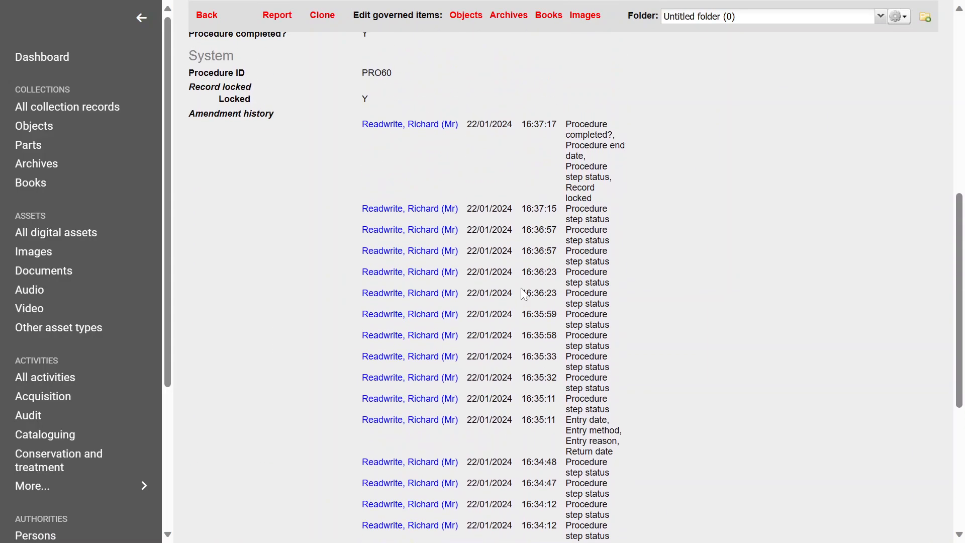
pyautogui.scroll(-7, 520, 288)
pyautogui.scroll(10, 520, 287)
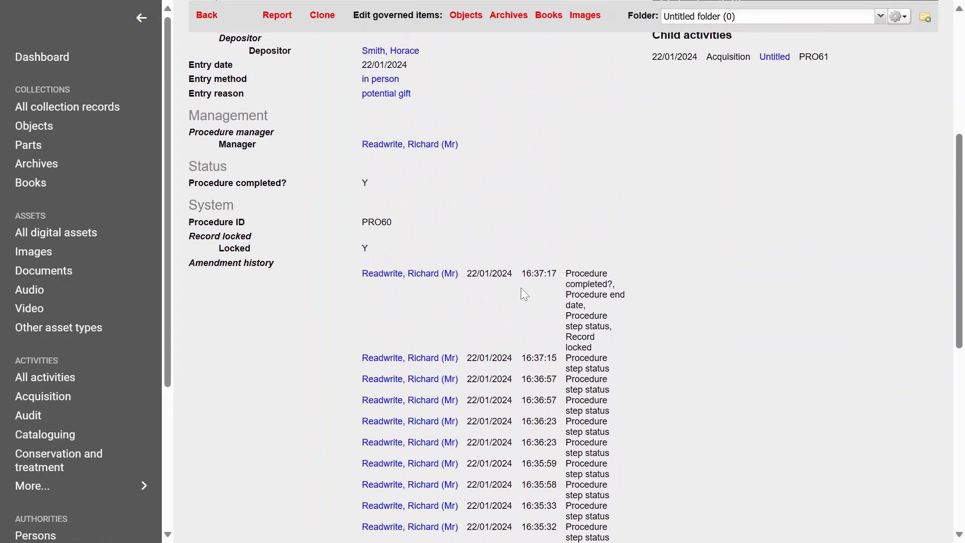